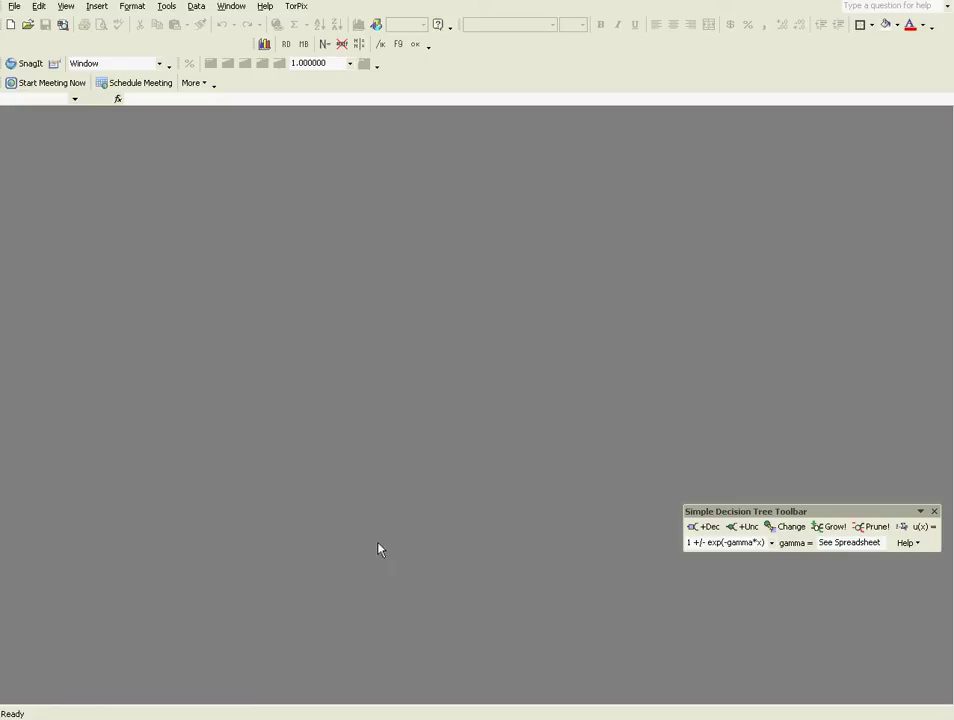
Start a new workbook and add a two-alternative decision node at B14
click(12, 25)
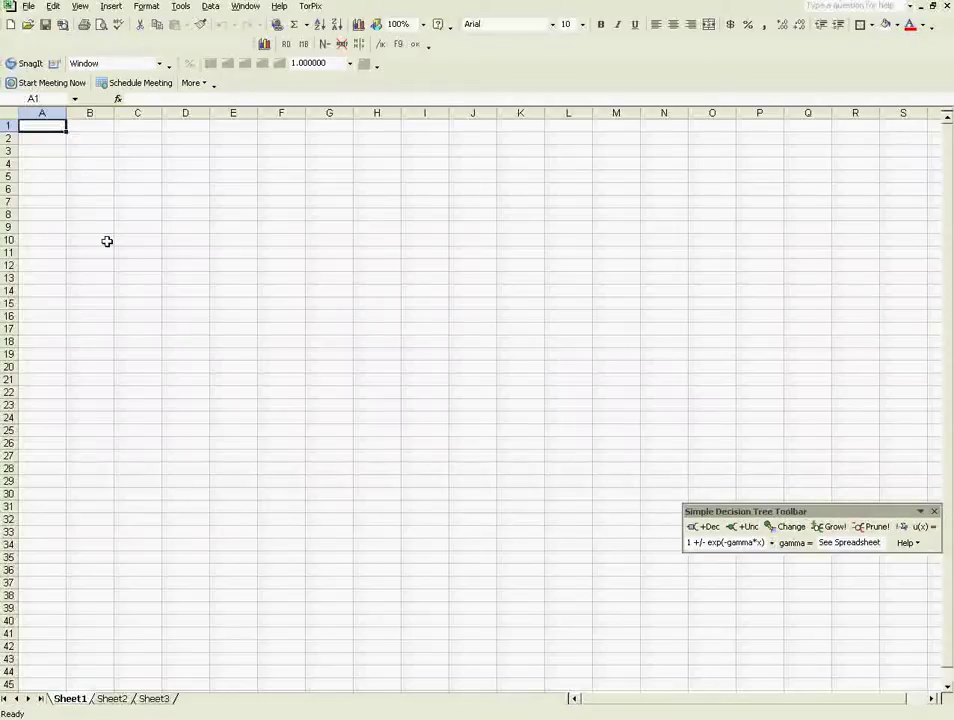
click(104, 289)
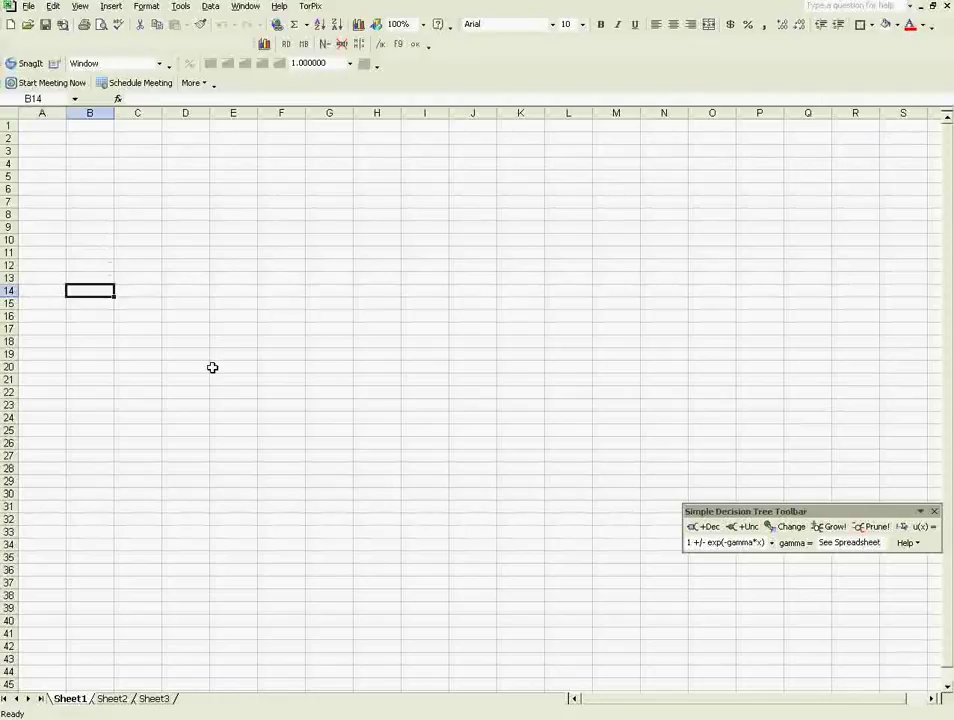
click(703, 527)
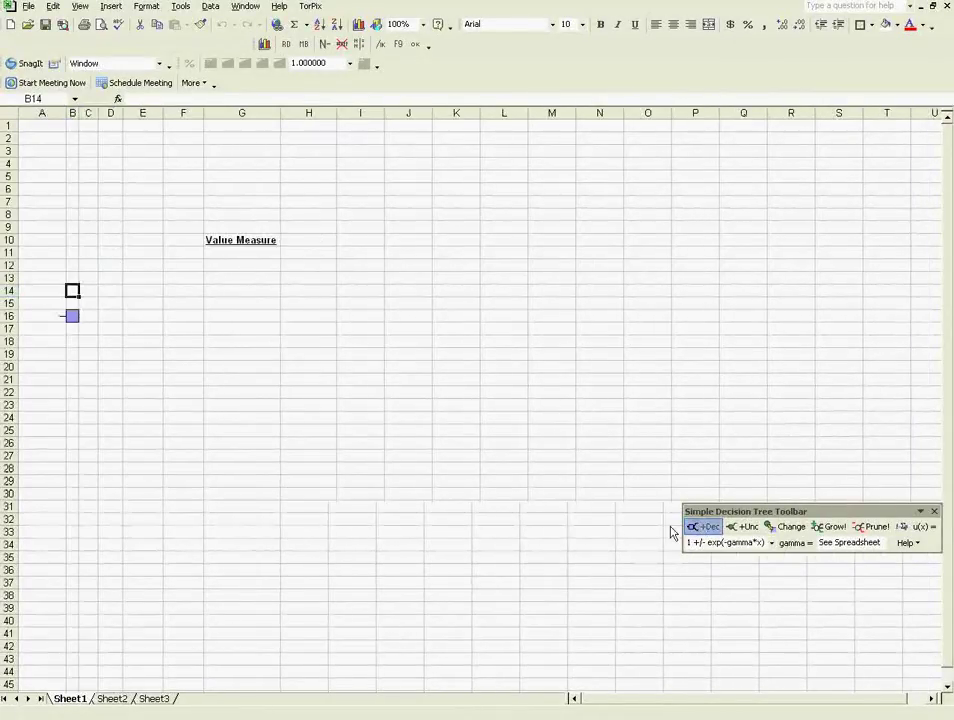
Rename the two alternatives to 'Take Deal' and 'Don't Take Deal'
click(136, 277)
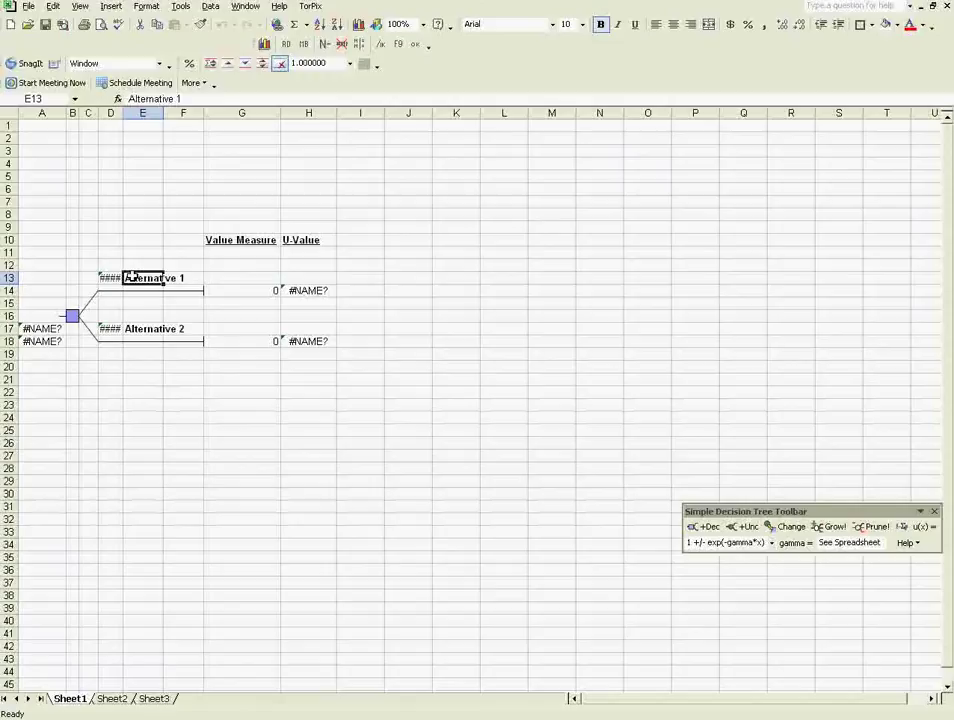
text(Take)
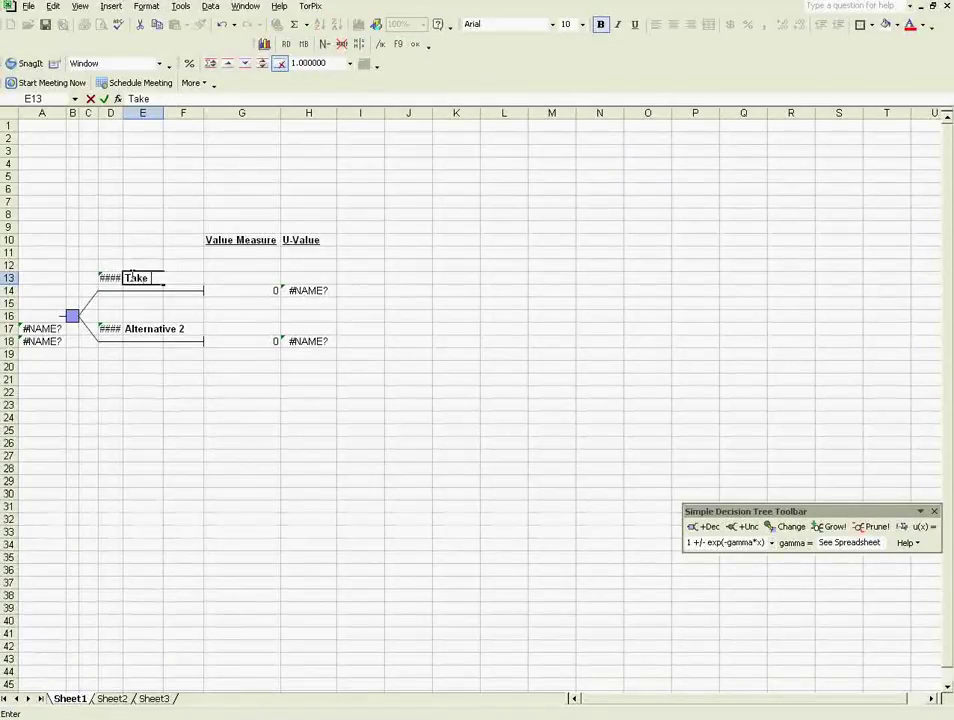
text( Deal)
key(Return)
key(Down)
key(Down)
key(Down)
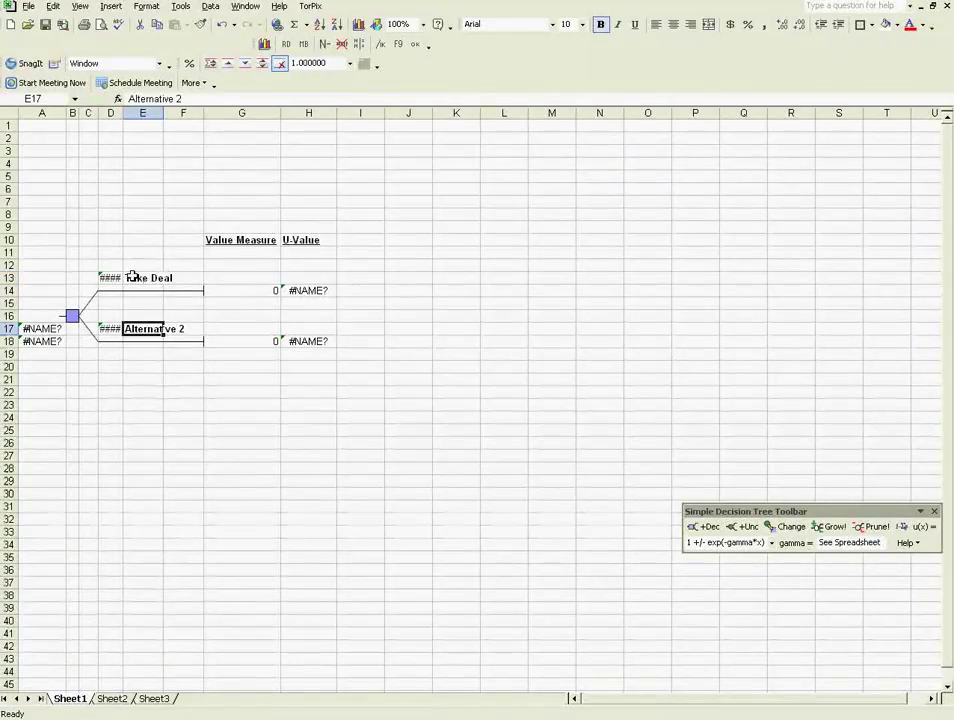
key(BackSpace)
text(Don't T)
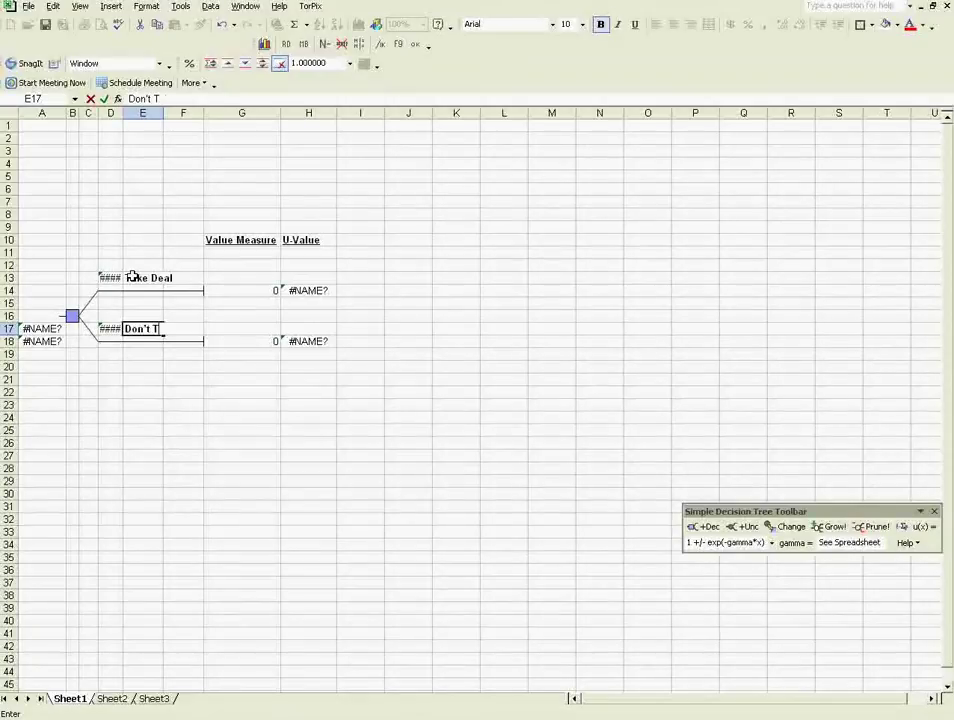
text(ake Deal)
key(Return)
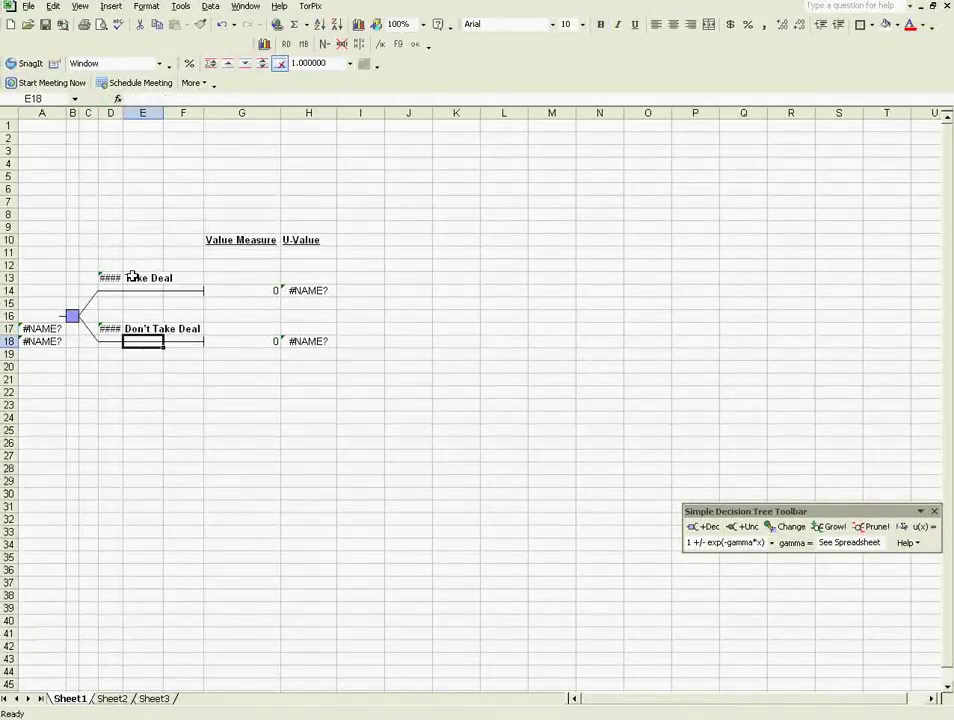
Add a chance node at the end of Take Deal with outcomes named Win and Lose
click(260, 291)
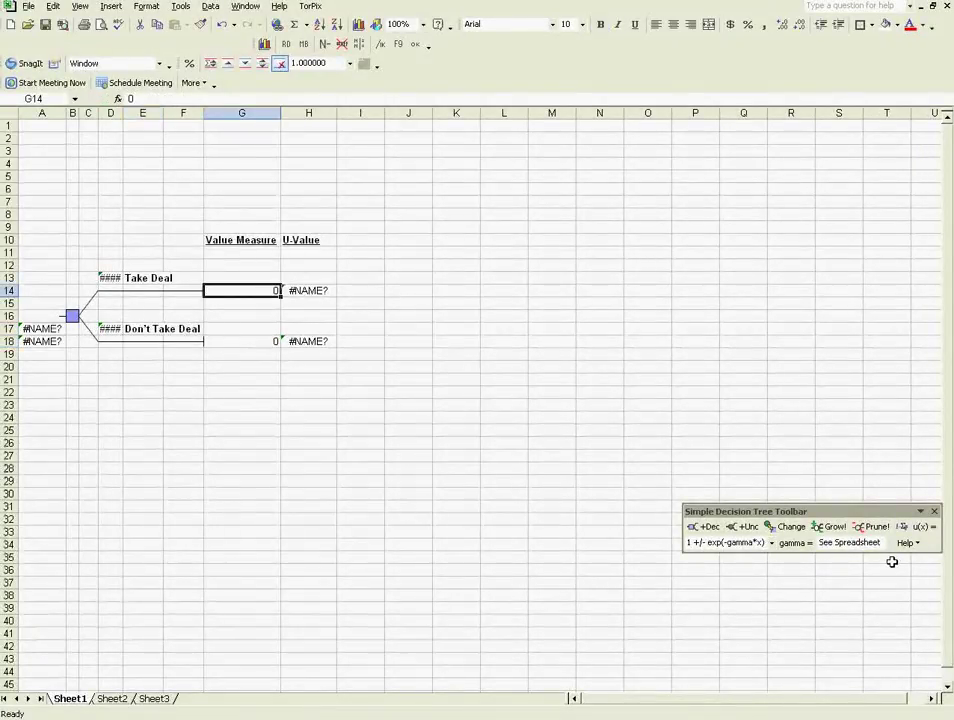
click(745, 526)
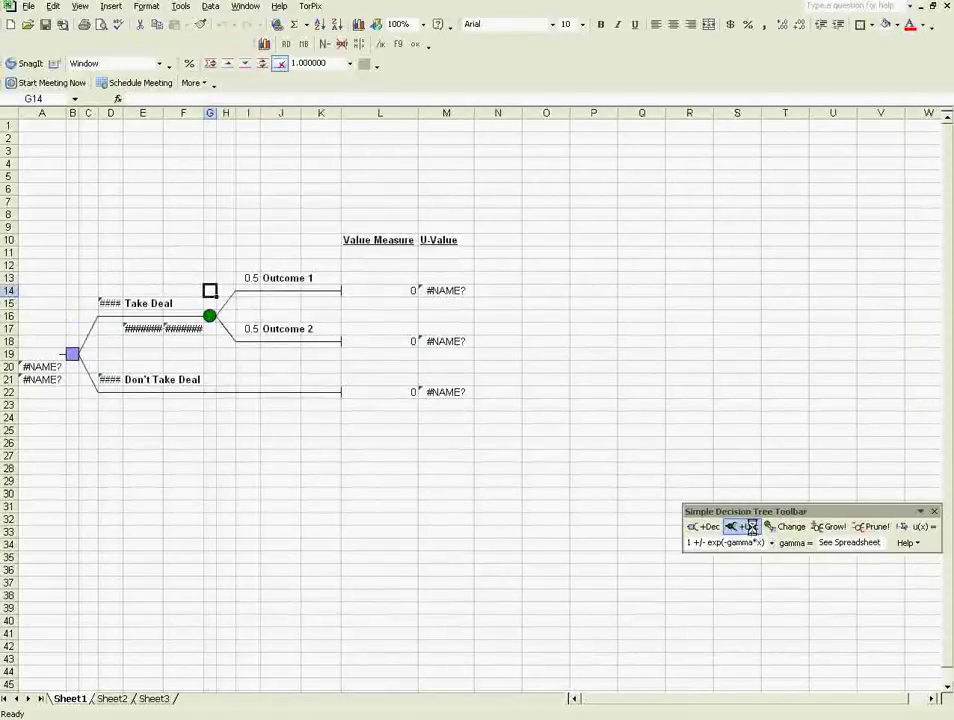
click(287, 275)
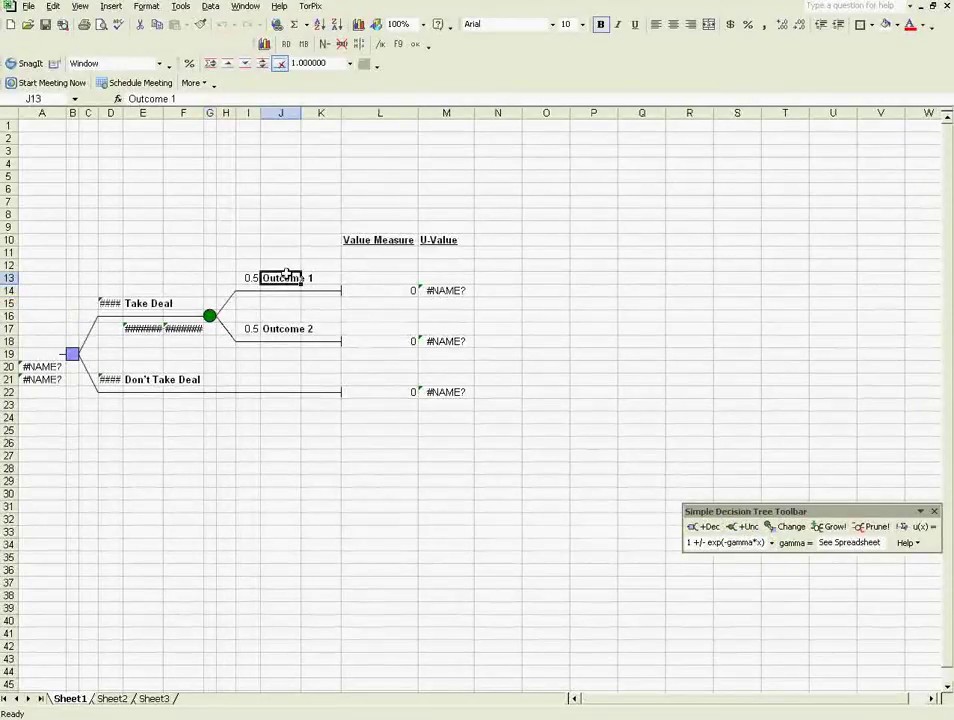
text(Win)
key(Return)
key(Down)
key(Down)
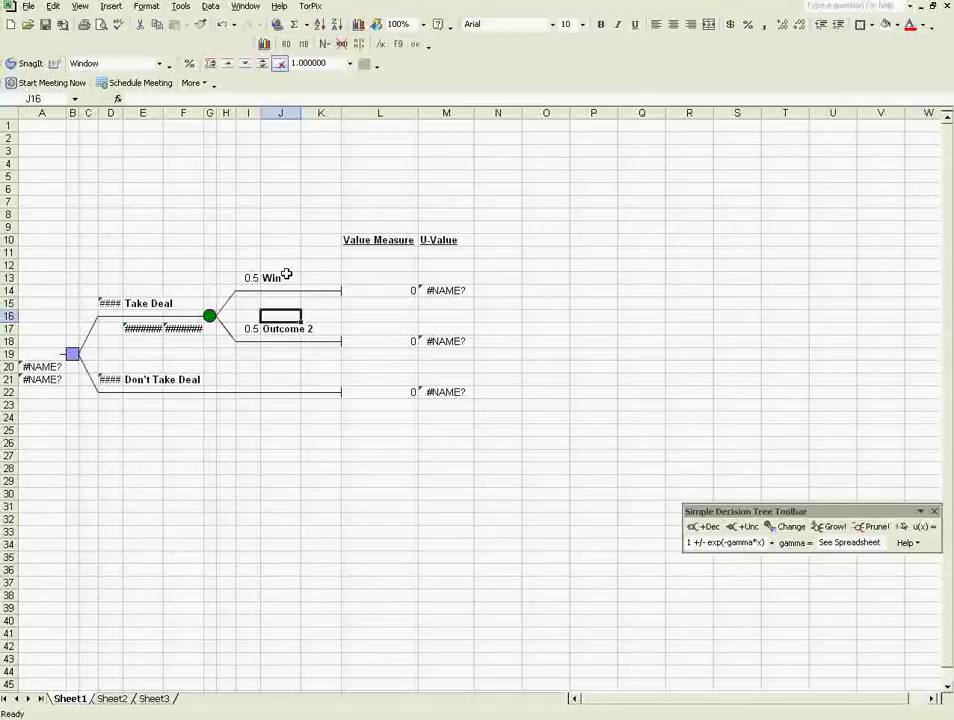
key(Down)
text(Lose)
key(Right)
key(Right)
key(Right)
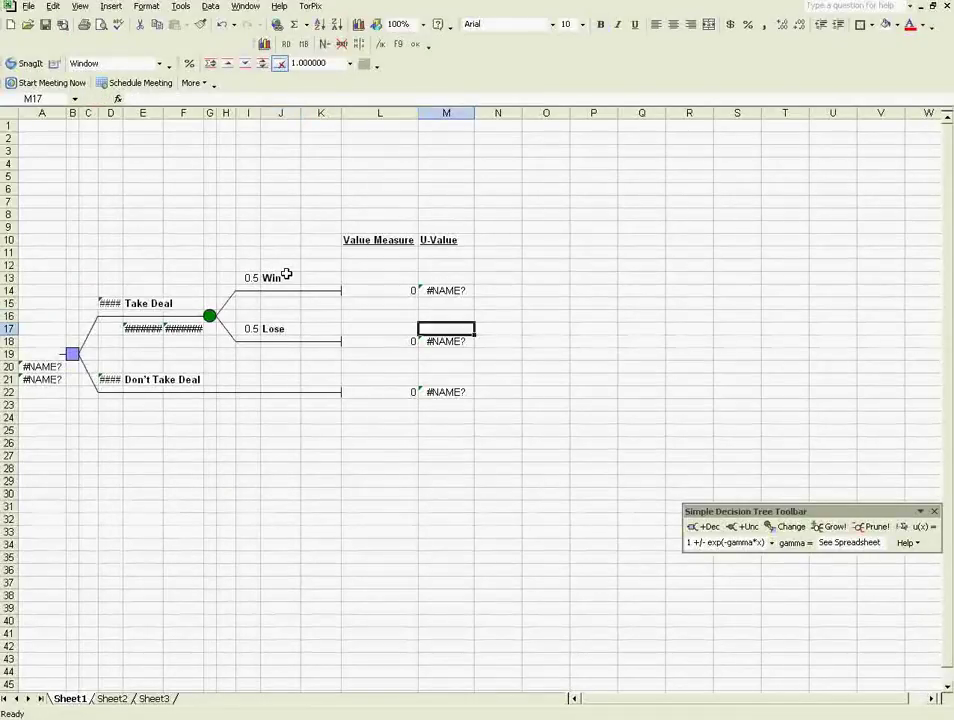
Enter payoffs of $100 for Win in L14 and -$50 for Lose in L18
key(Up)
key(Up)
key(Up)
key(Left)
text($100)
key(Return)
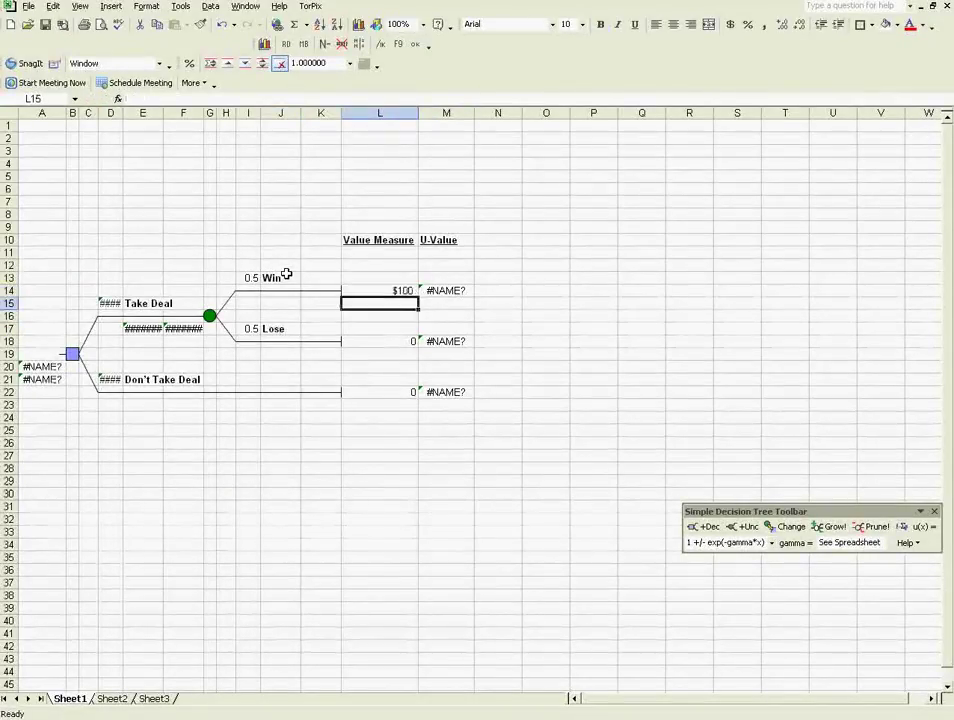
key(Down)
key(Down)
key(Down)
text(-)
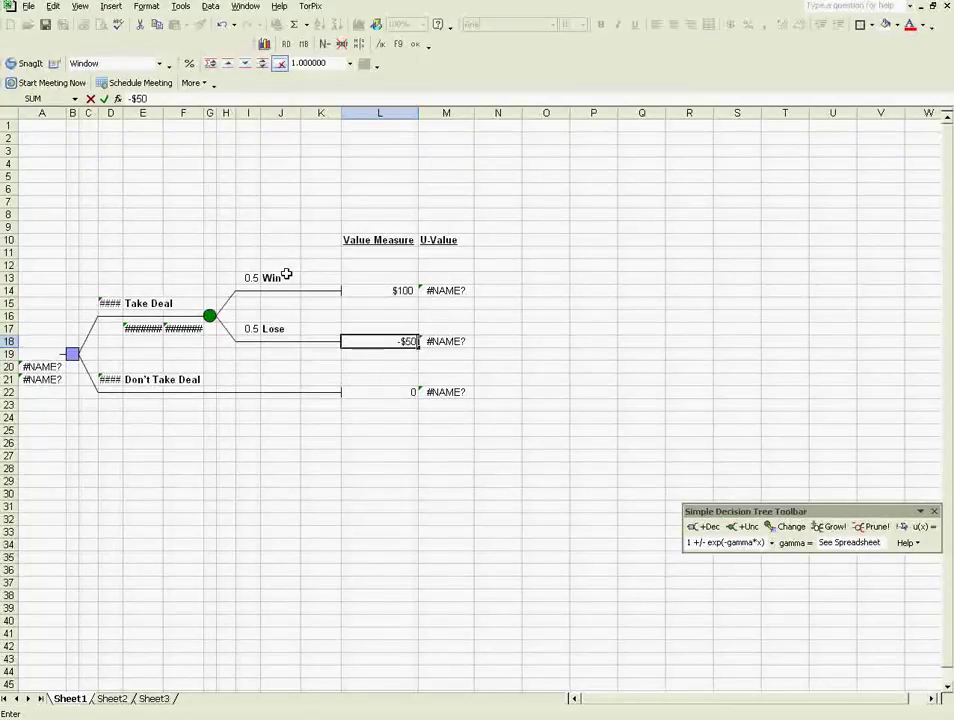
key(Return)
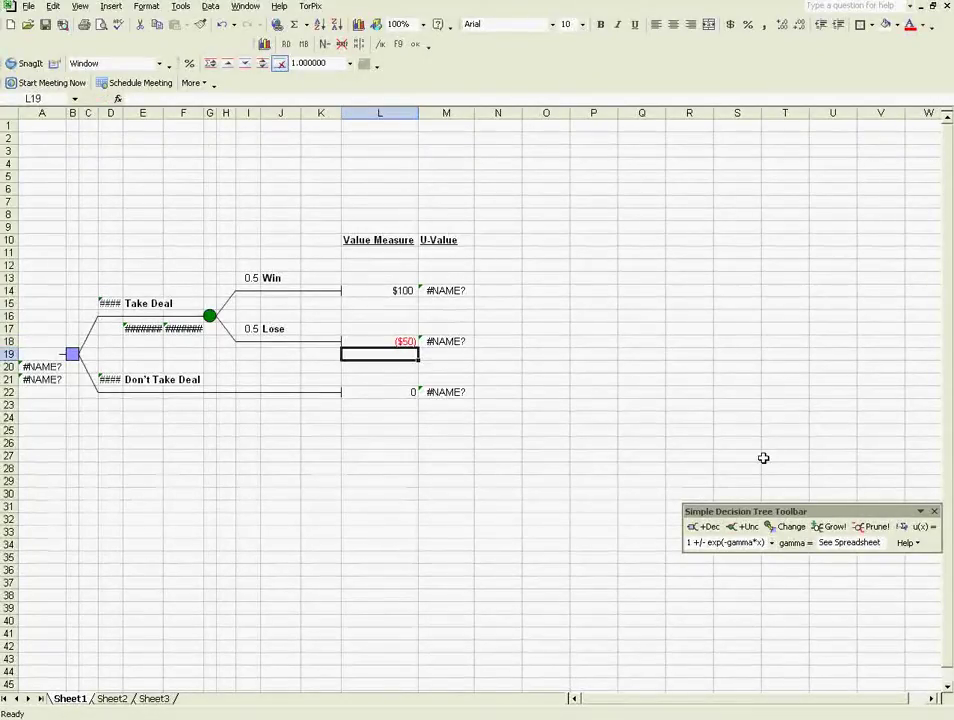
Set the tree's utility to linear x and enter Risk Tolerance with $1,000 in E4:E5
click(772, 543)
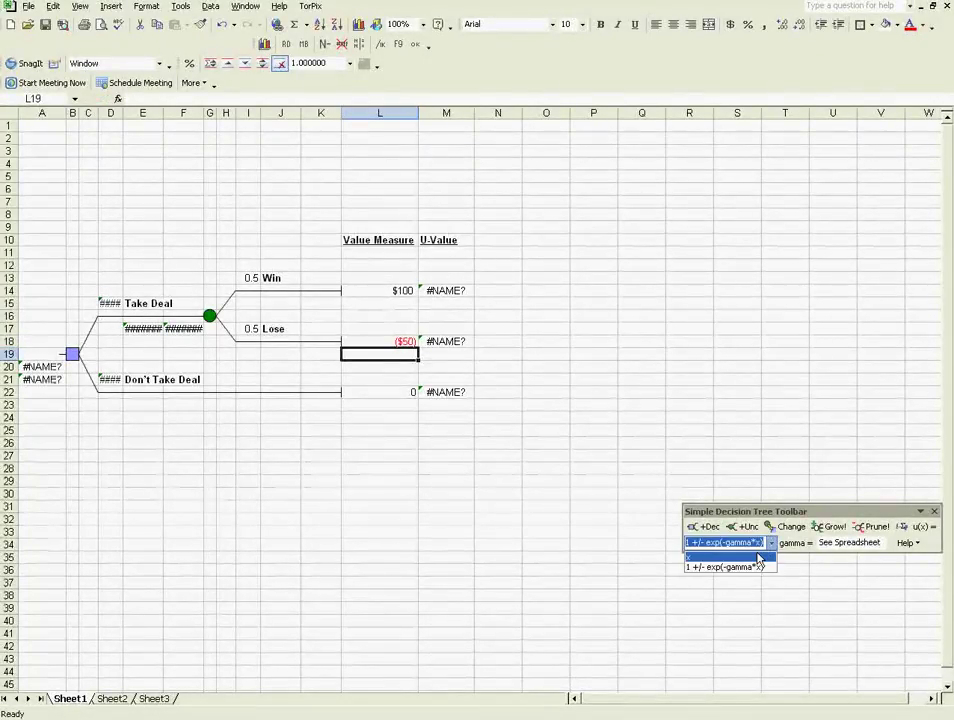
click(735, 557)
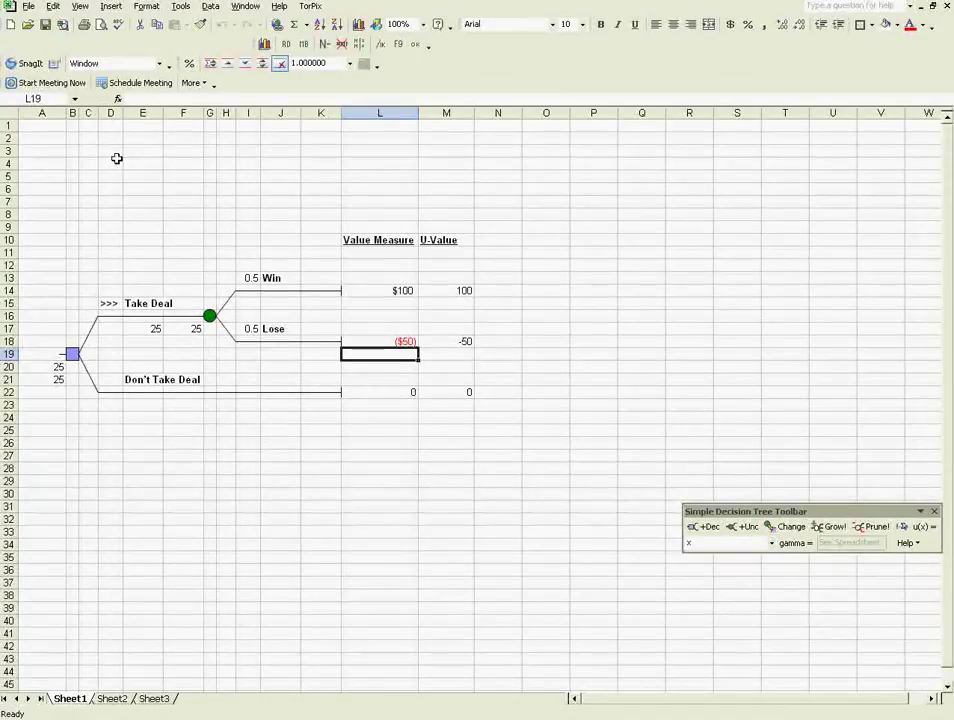
click(132, 162)
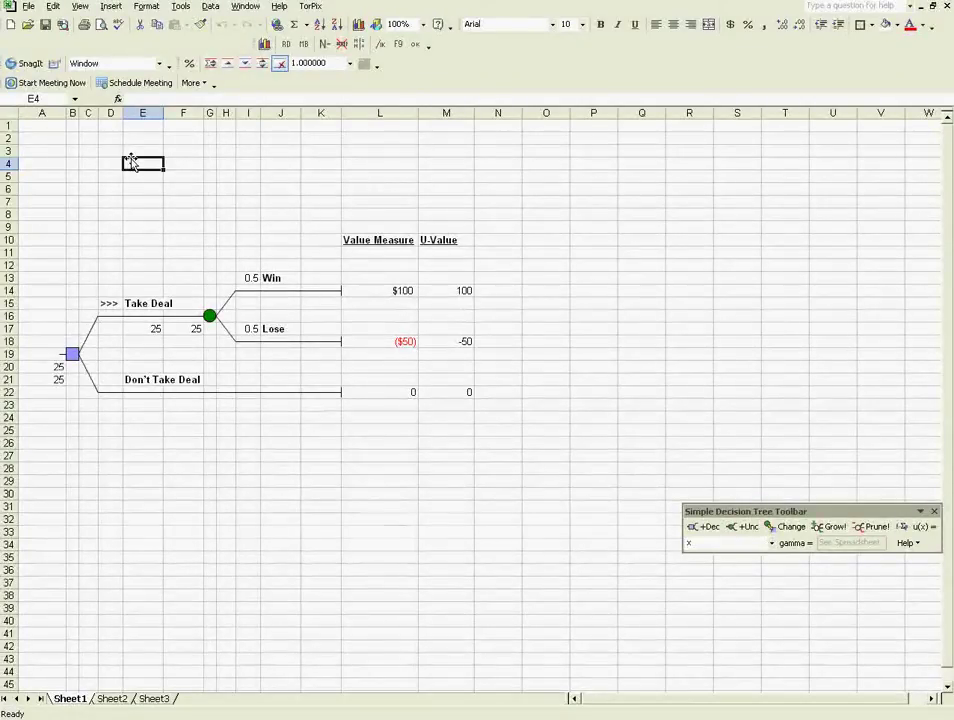
text(Ris)
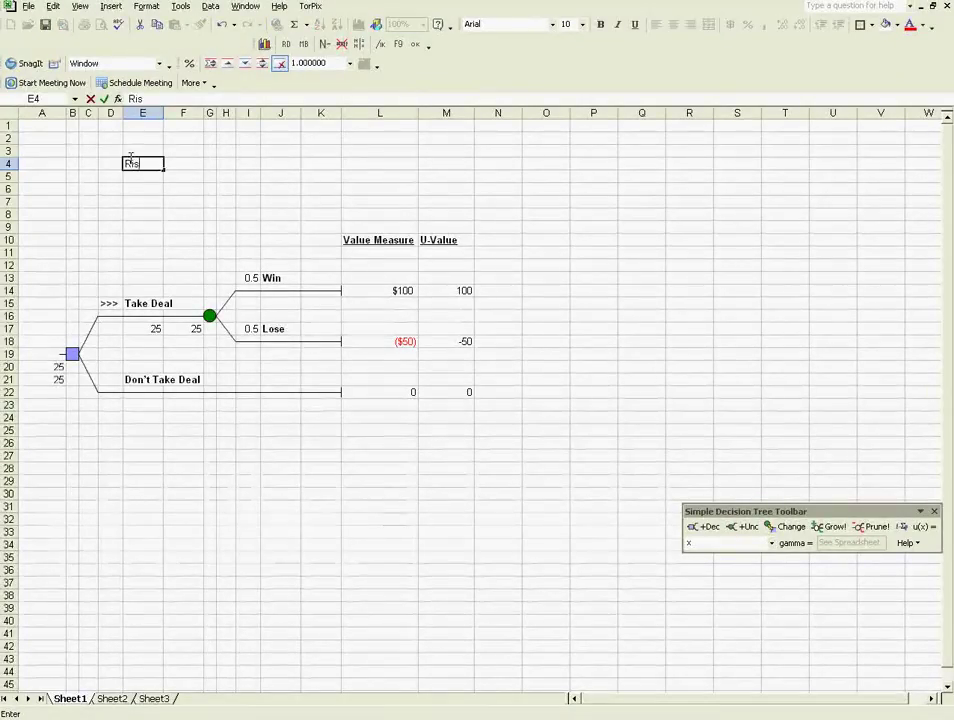
text(k Tolerance)
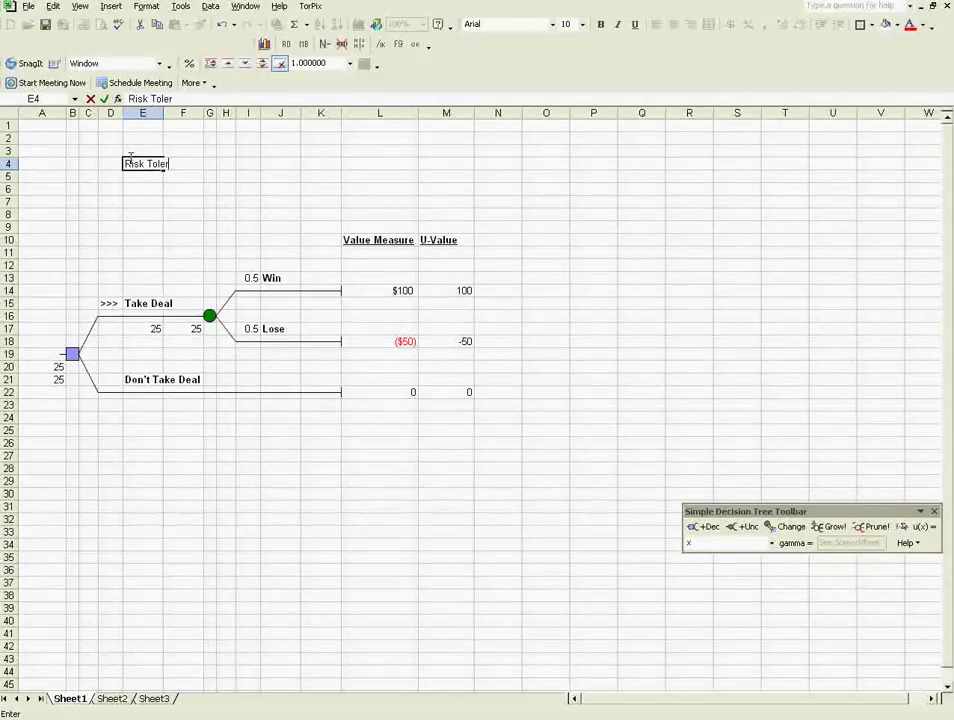
key(Return)
text($1000)
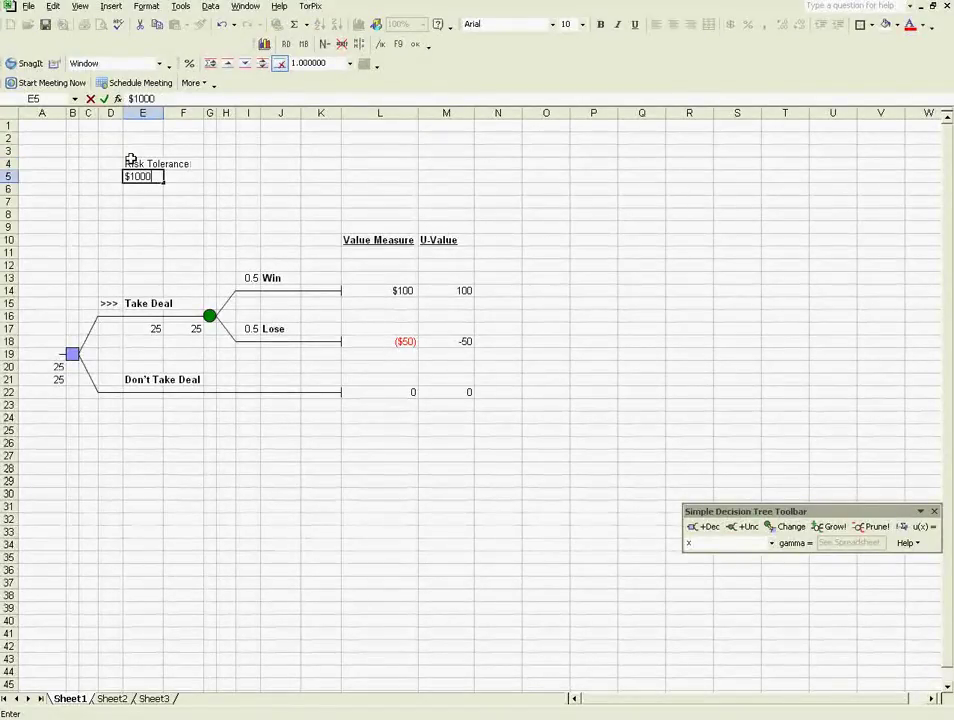
key(Return)
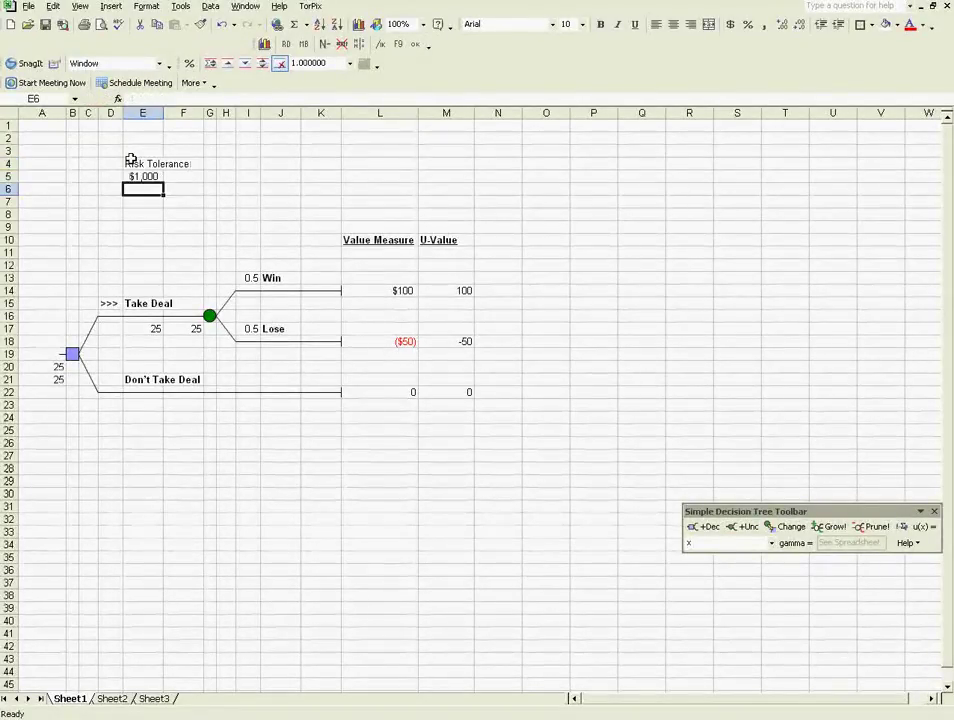
Add a Gamma label in E7 with the formula =1/E5 in E8
key(Return)
text(Gamma)
key(Return)
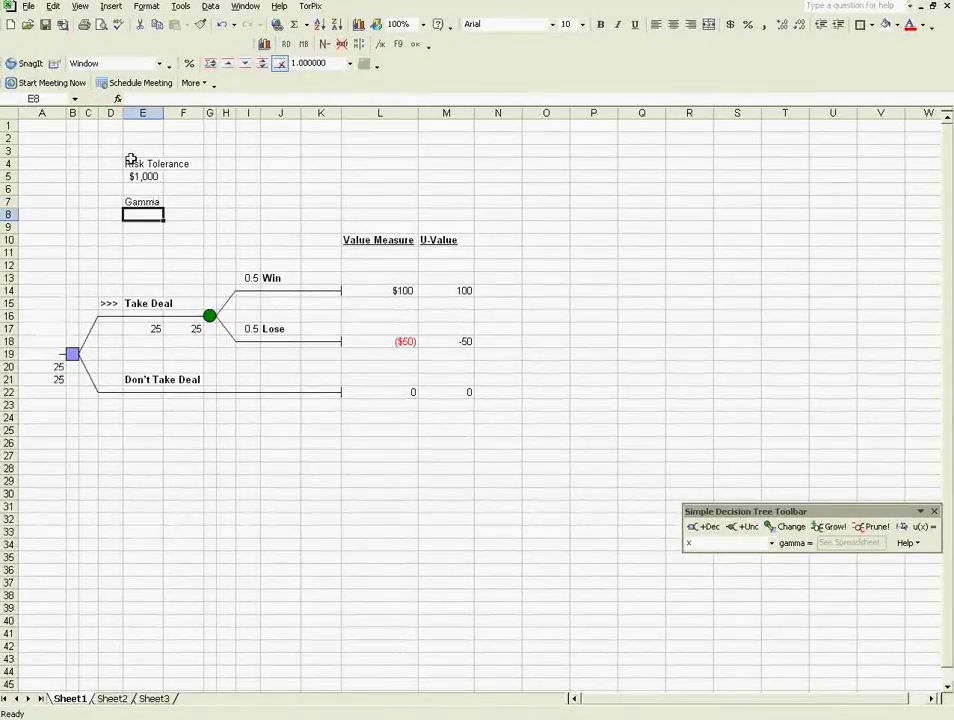
text(=1/E5)
key(Return)
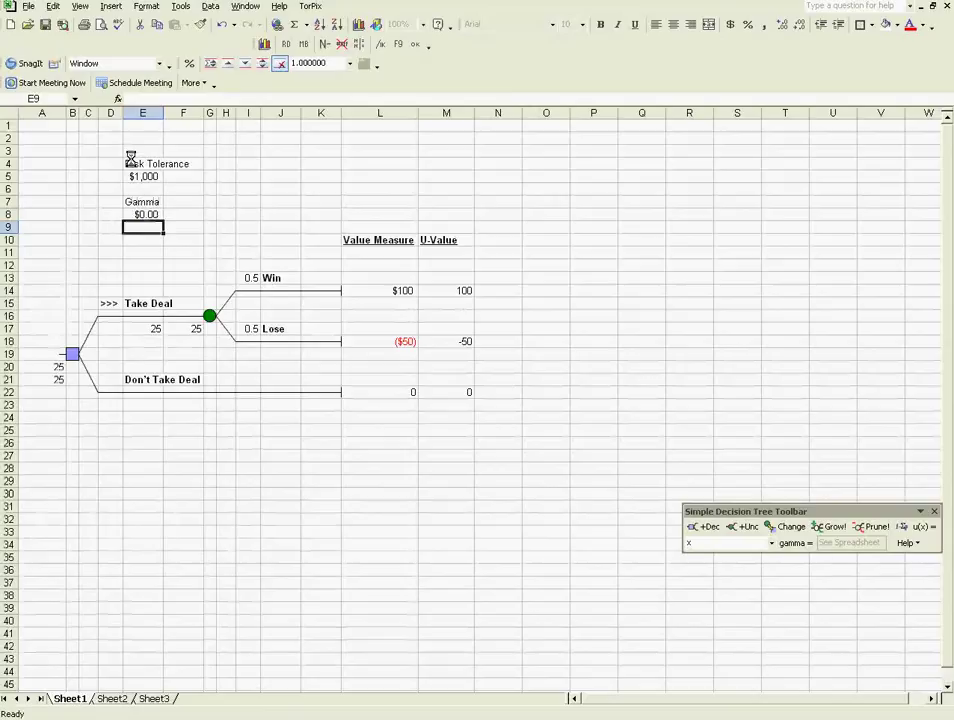
key(Up)
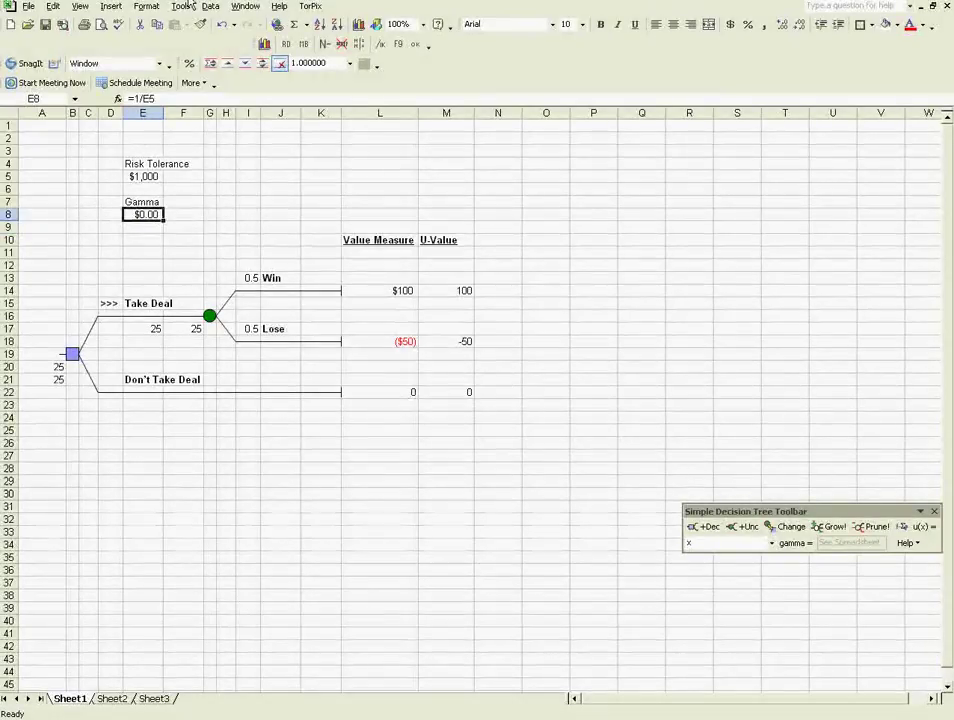
Format the Gamma cell as a number with 3 decimals so it shows 0.001
click(147, 6)
click(161, 22)
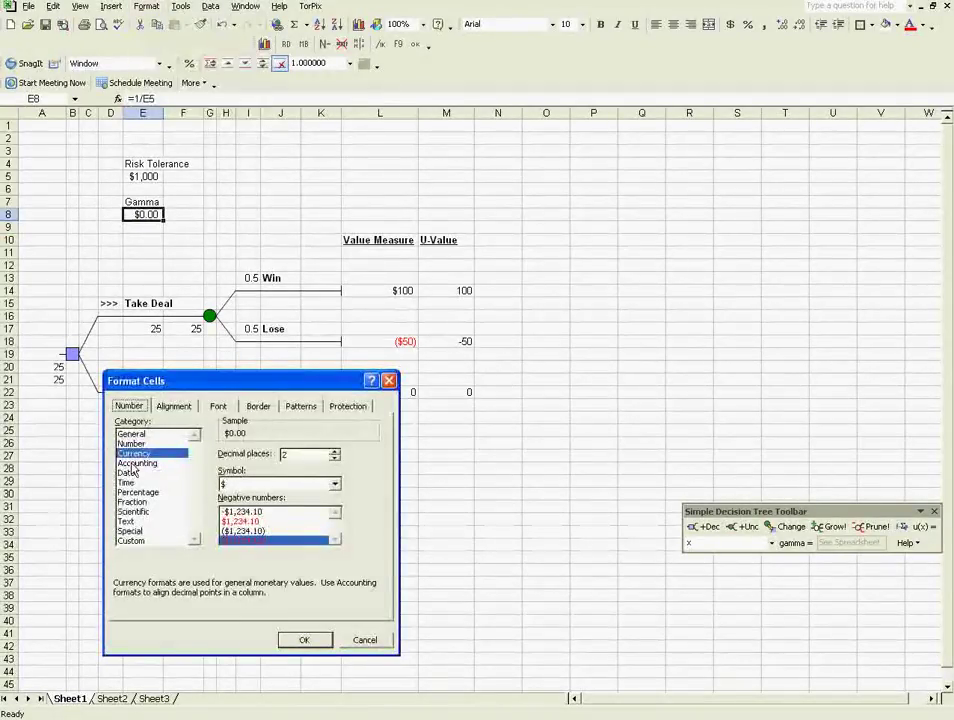
click(131, 443)
click(336, 451)
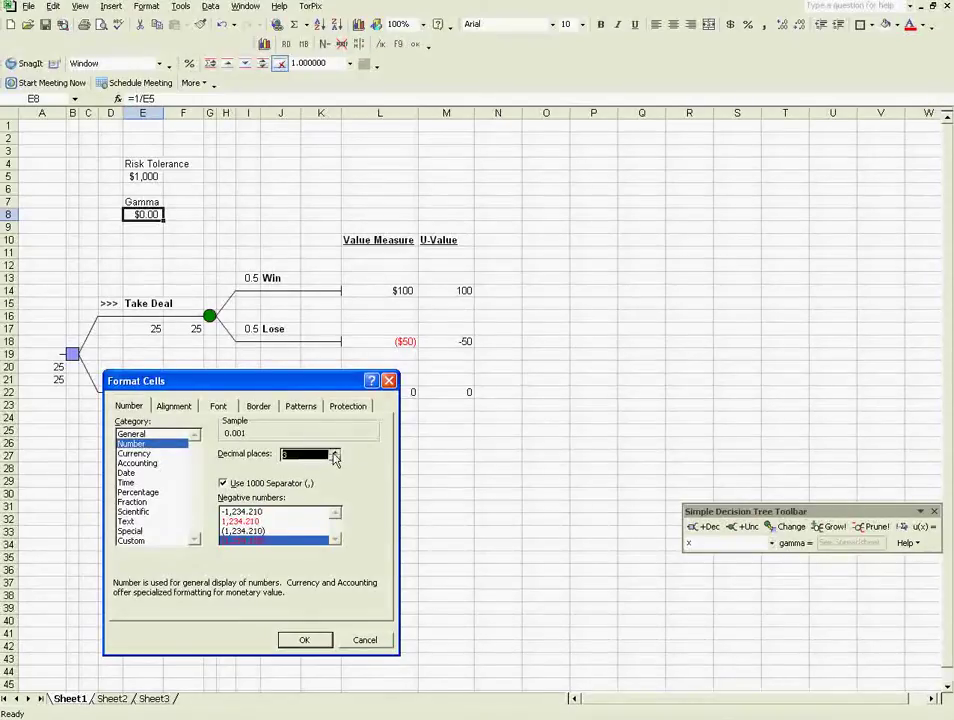
click(304, 640)
click(369, 608)
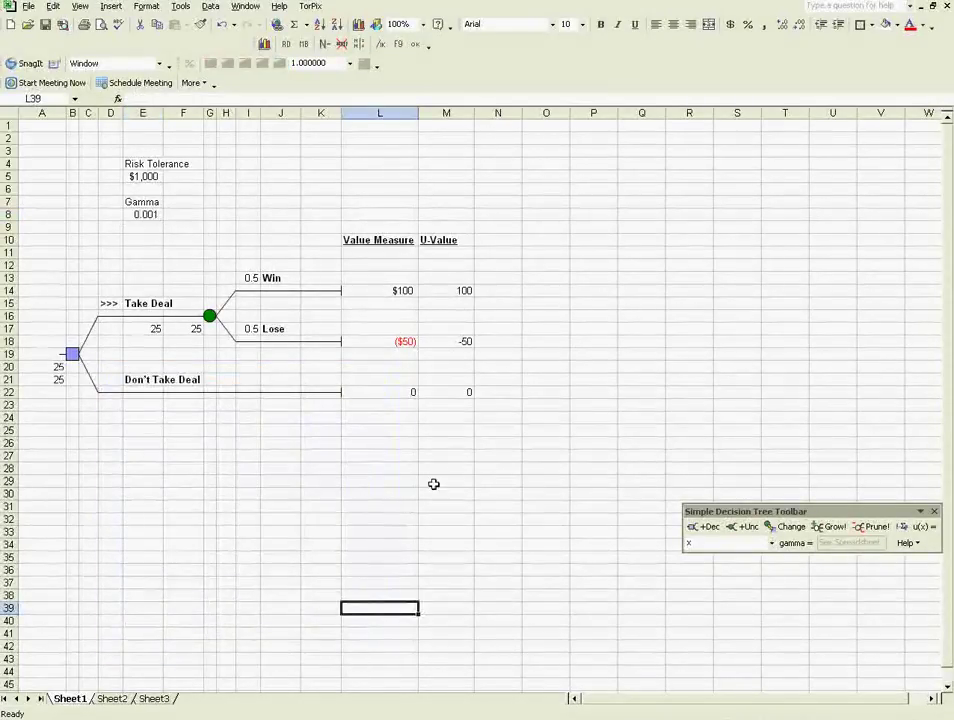
Name cell E8 'gamma' via the Name Box
click(143, 214)
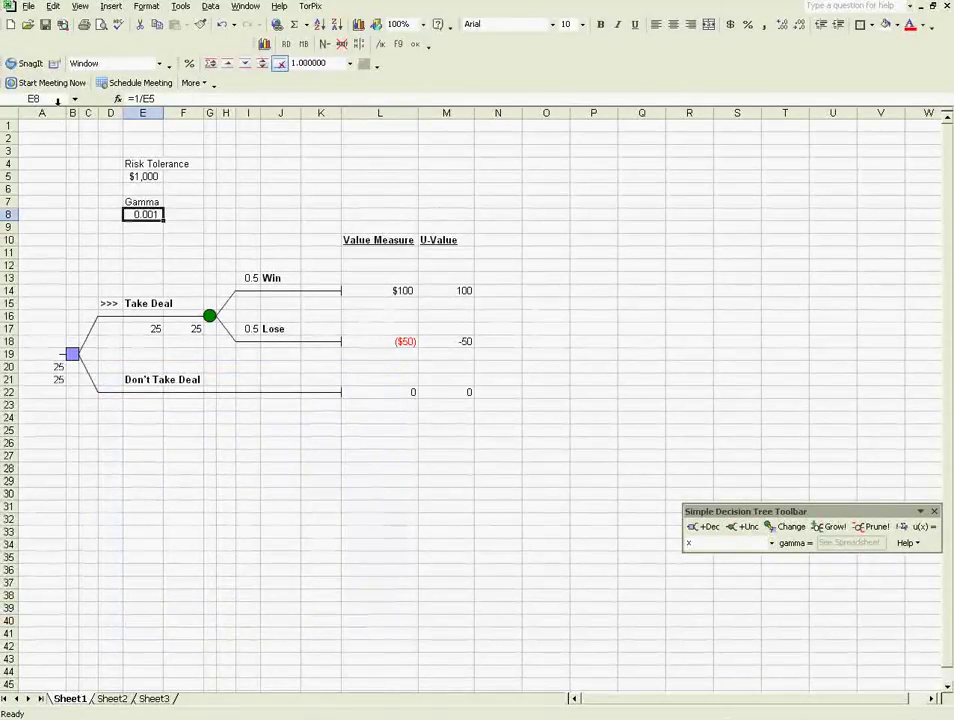
click(40, 99)
text(gamma)
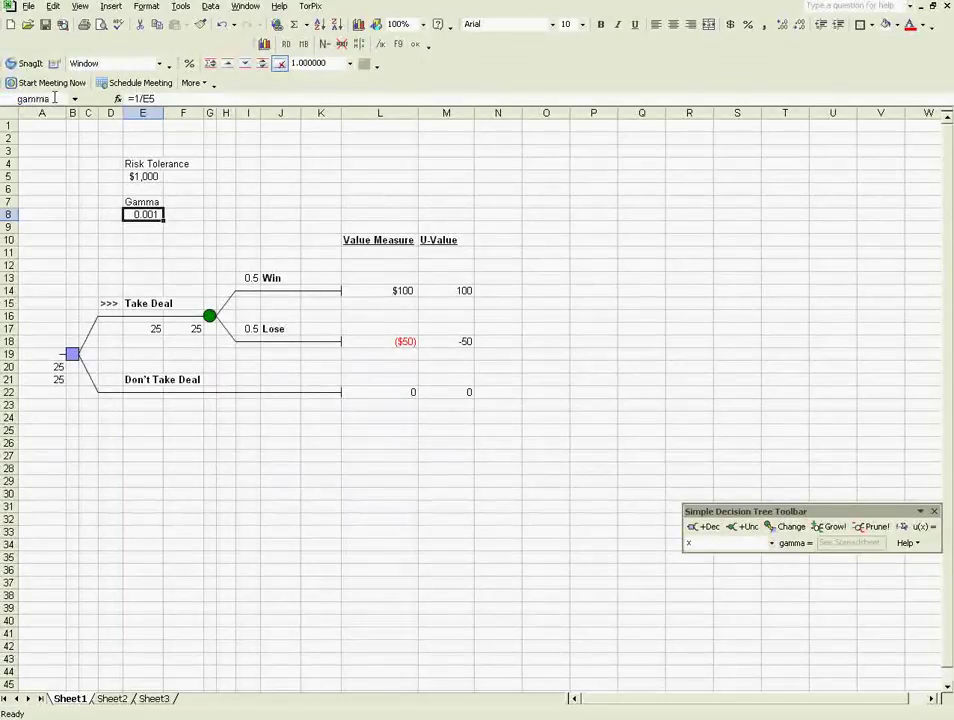
Switch the tree's utility function to 1 +/- exp(-gamma*x)
click(771, 543)
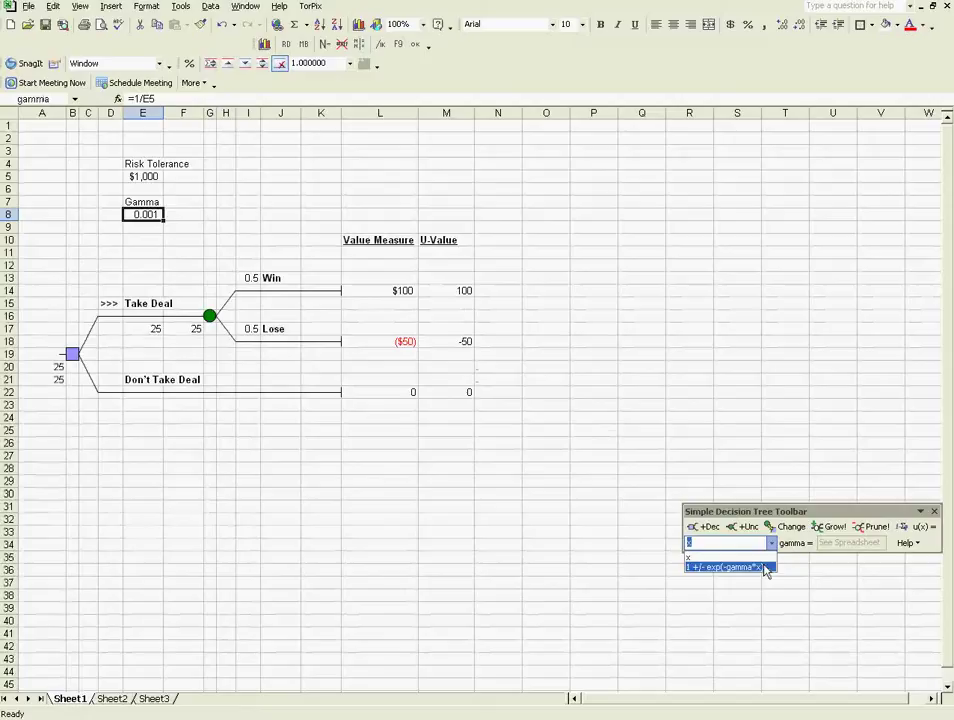
click(765, 568)
click(466, 494)
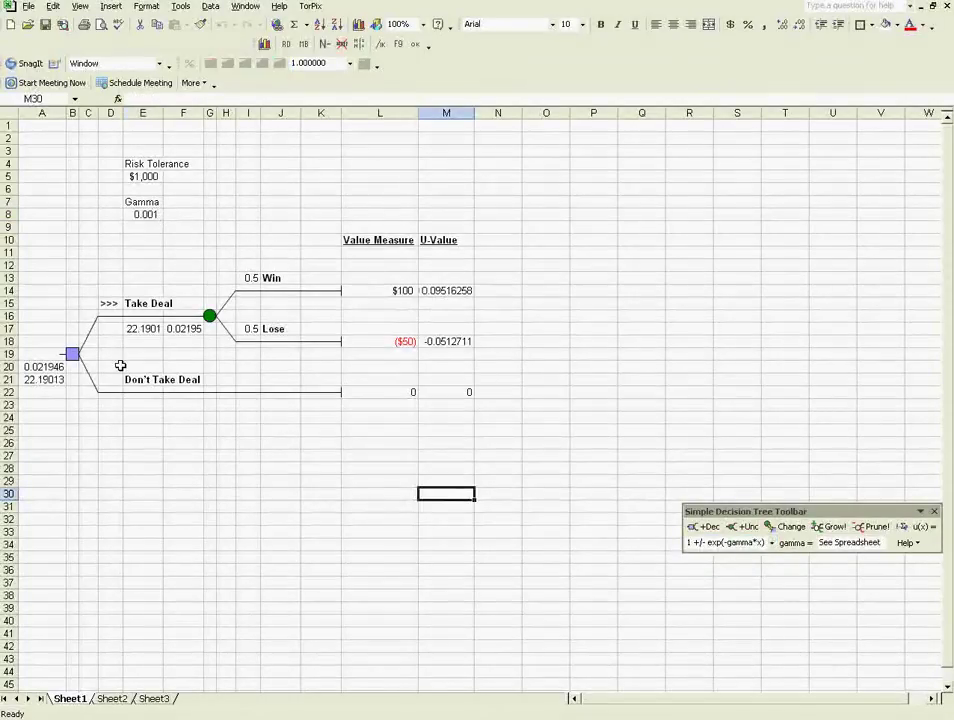
Format the Take Deal certainty equivalent in E17 as currency, showing $22.19
click(141, 328)
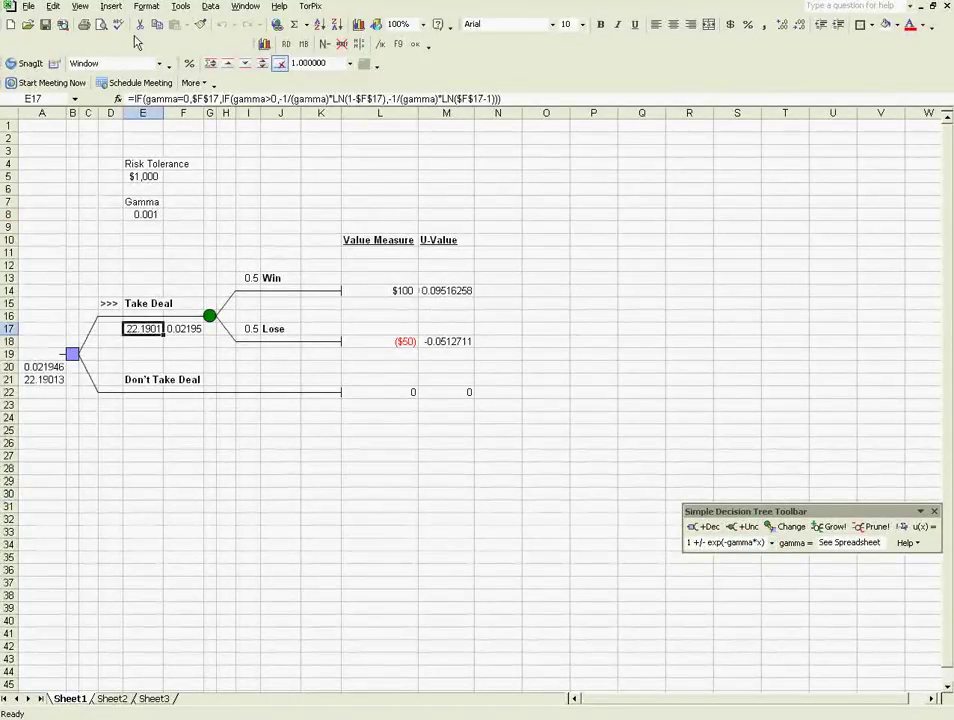
click(146, 6)
click(160, 20)
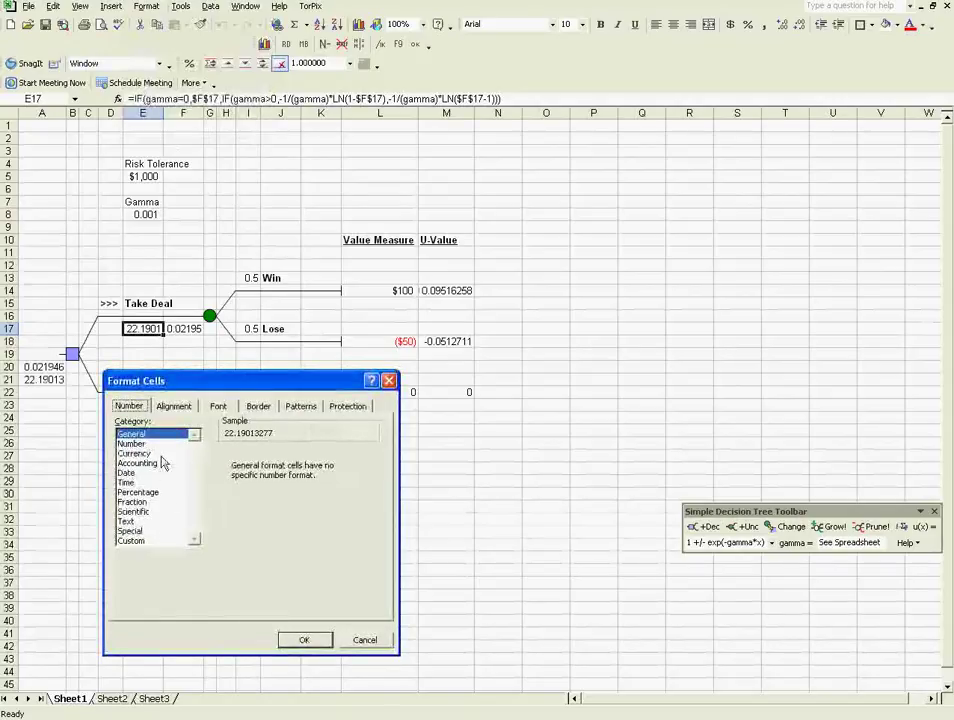
click(131, 443)
click(134, 453)
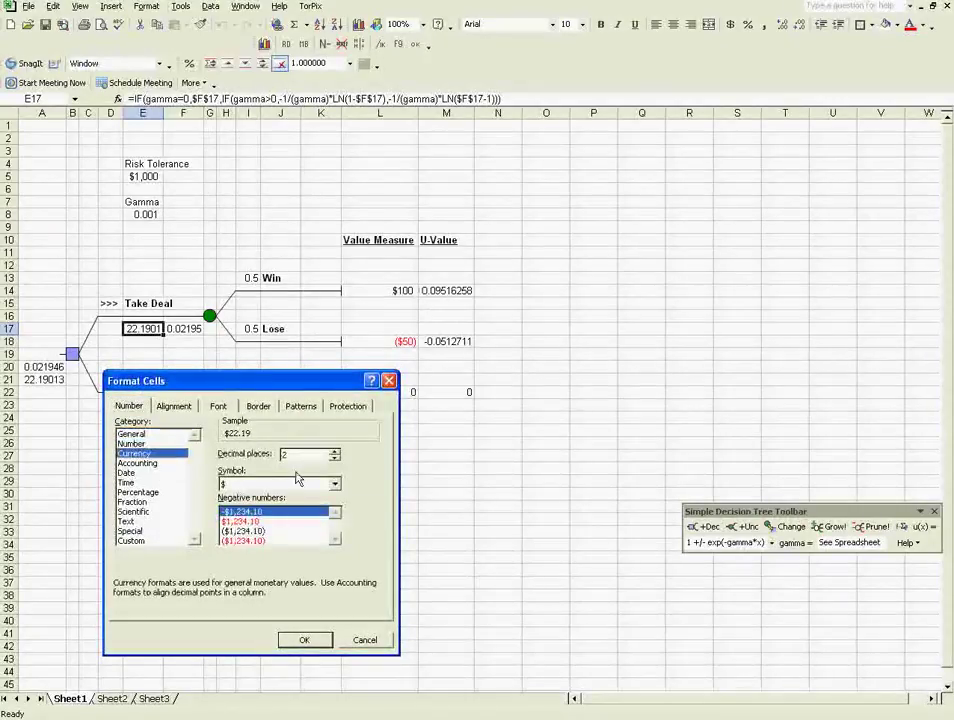
click(304, 639)
click(391, 455)
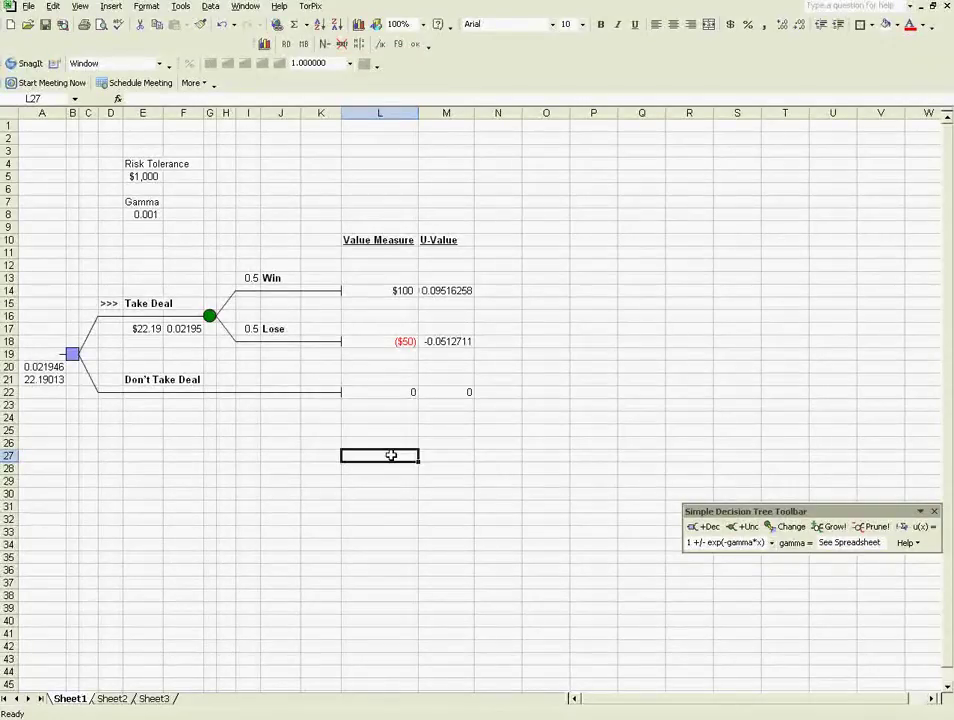
Enter a Risk Tolerance heading in L27 with values $0, $100 filled down to $2,100
text(Risk Tolera)
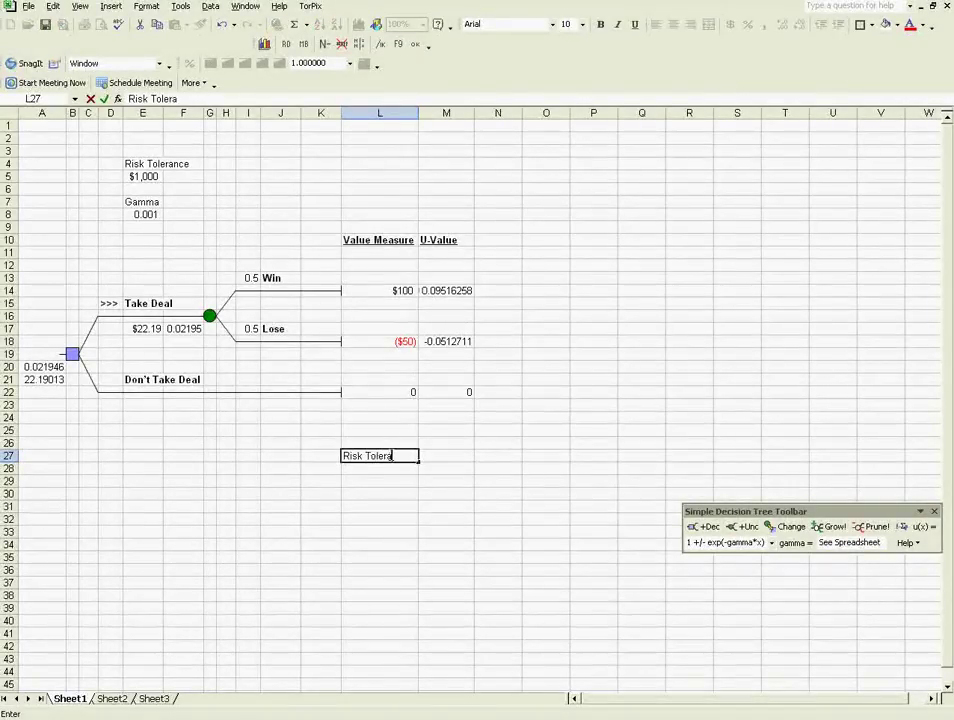
text(nce)
key(Return)
text($0)
key(Return)
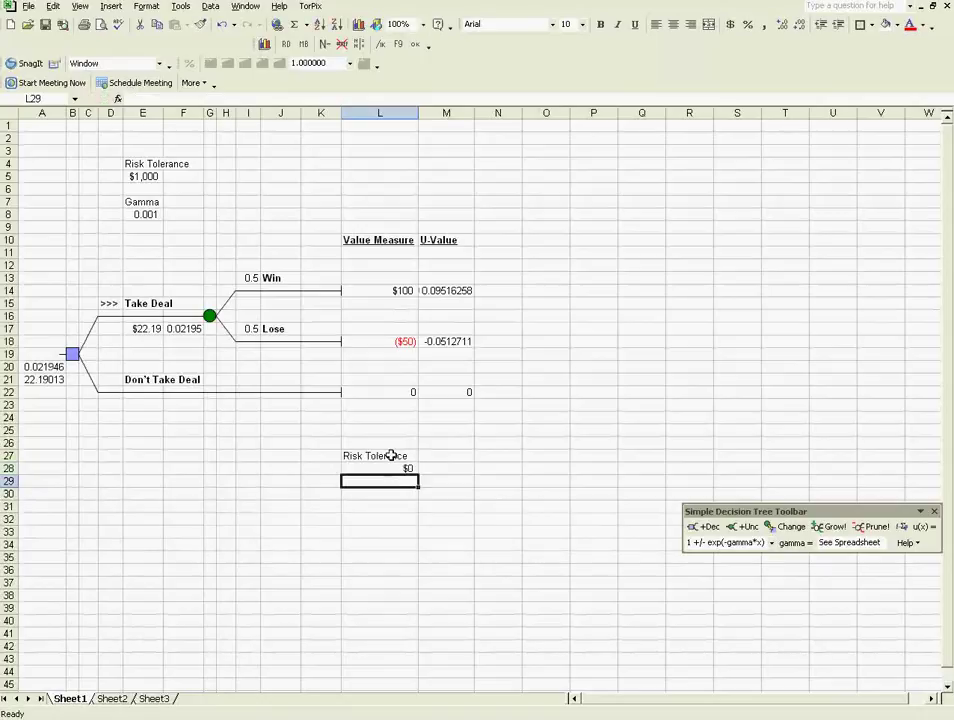
text($100)
key(Return)
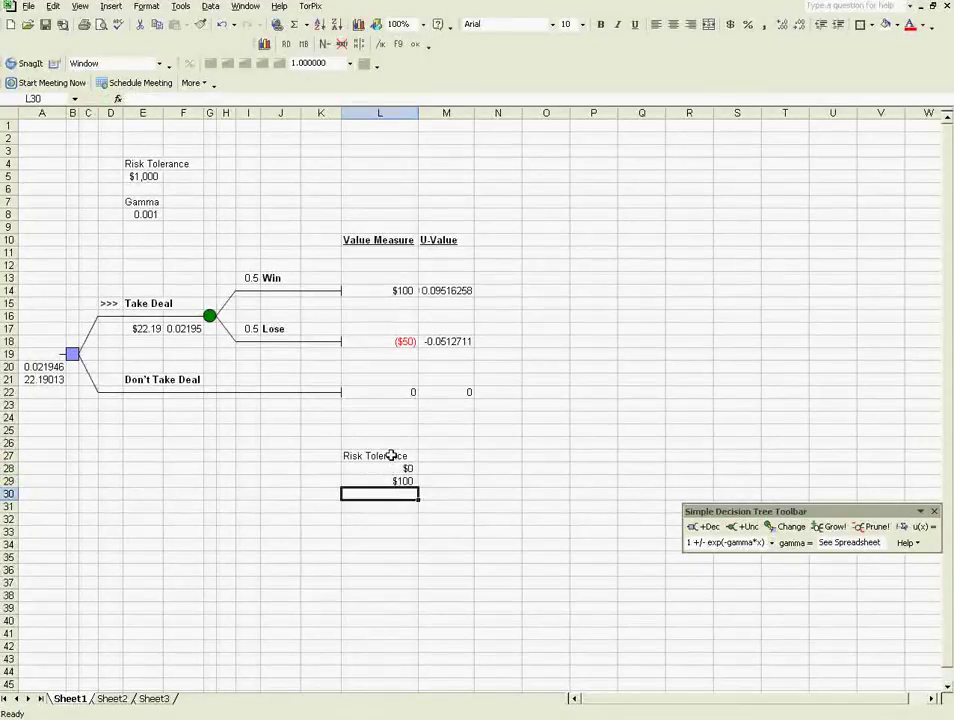
drag(395, 468, 380, 686)
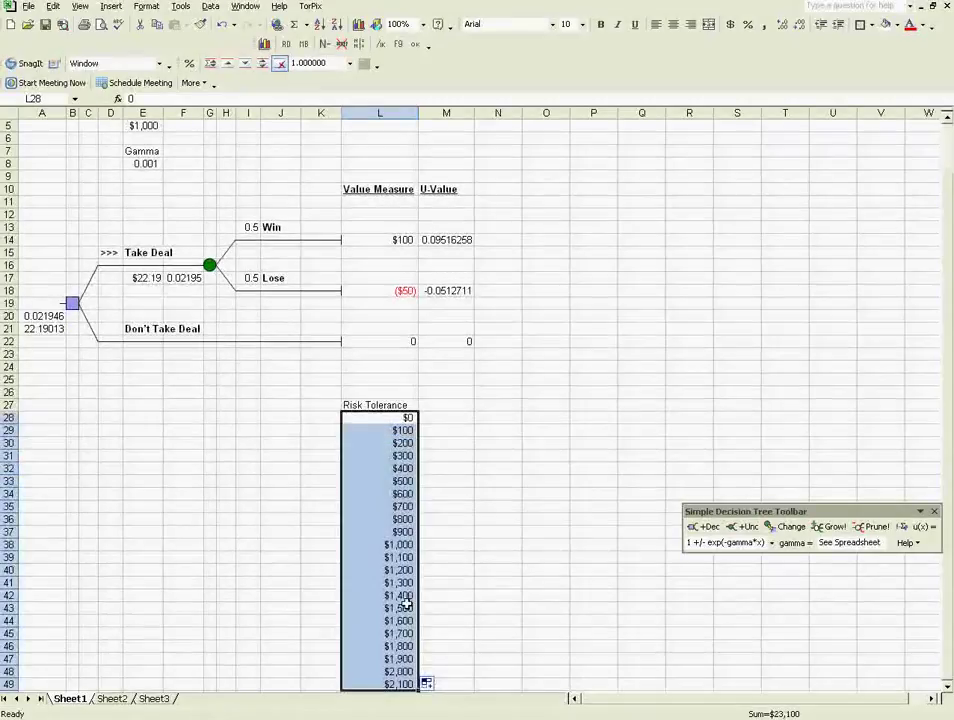
Add the CE(Taking Deal) heading in M26 and link M27 to E17, then select the table block
click(450, 395)
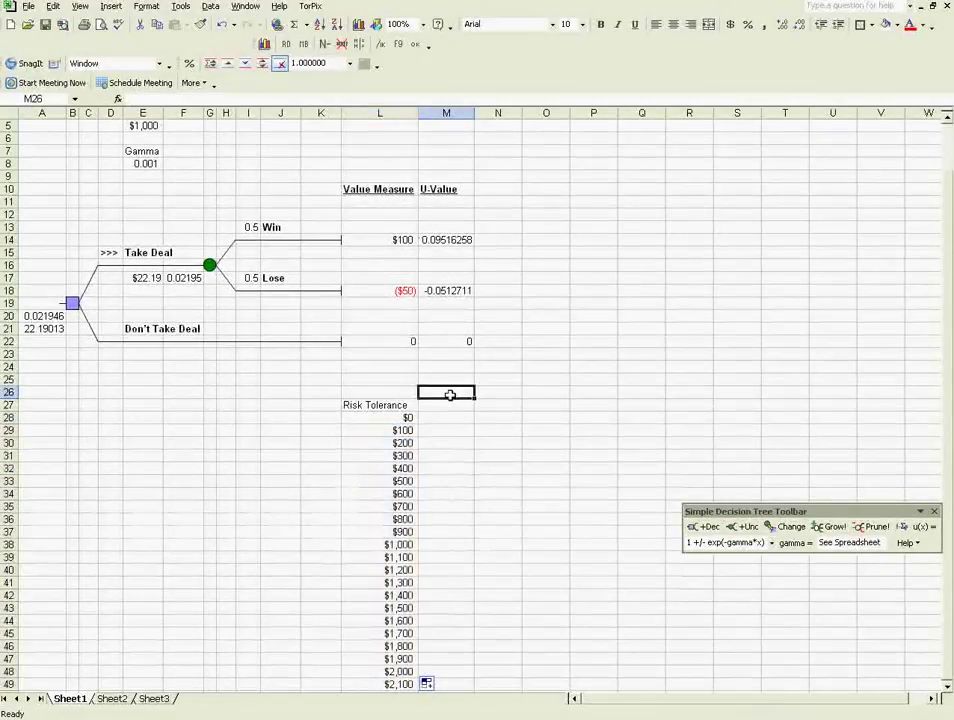
text(CE(Taking Deal))
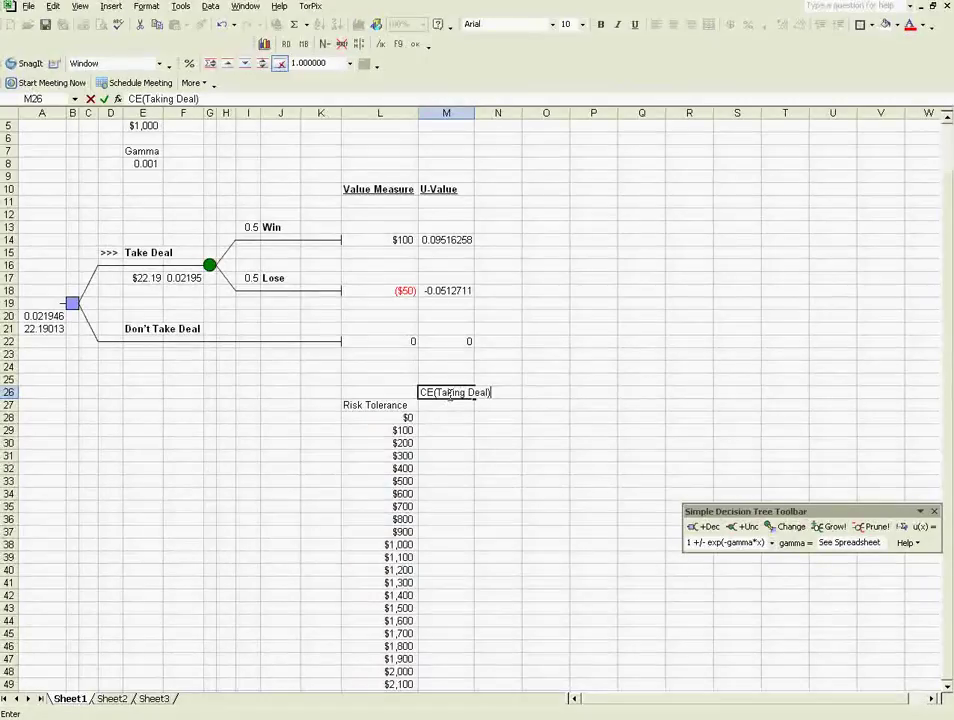
key(Return)
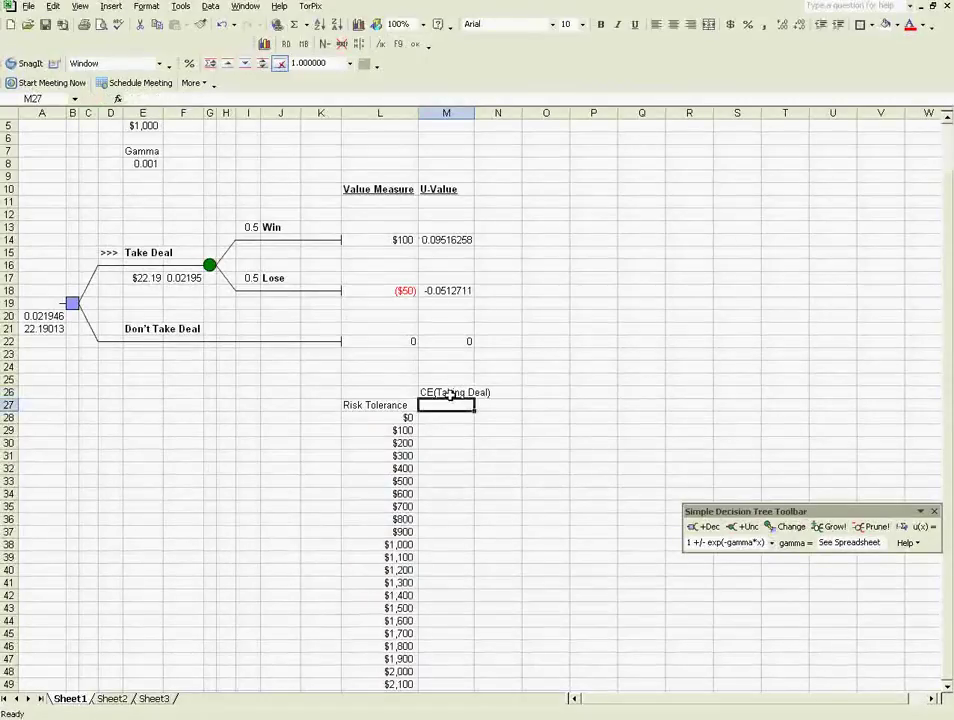
text(=)
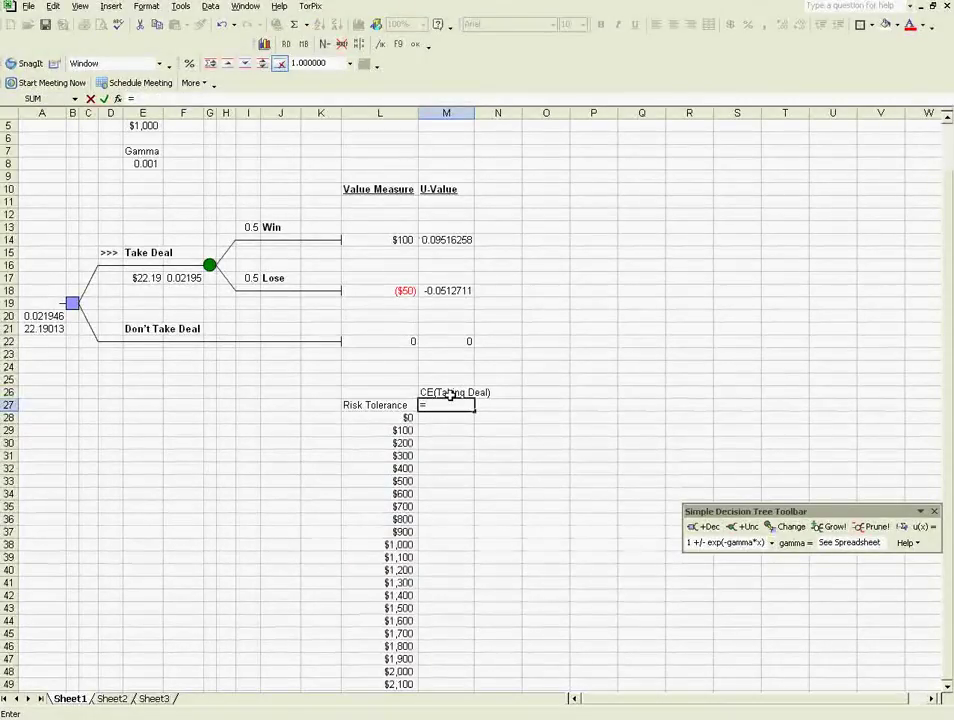
click(146, 277)
key(Return)
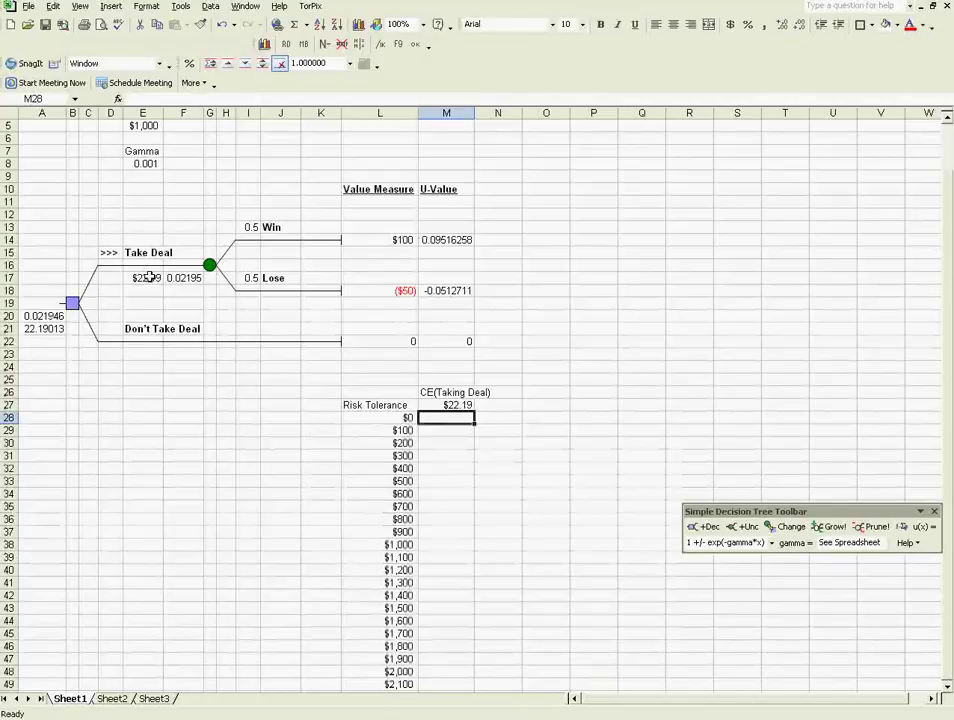
click(390, 404)
drag(390, 404, 437, 683)
Create a Data Table on L27:M49 with E5 as the column input cell
scroll(456, 639, down, 1)
scroll(456, 639, up, 1)
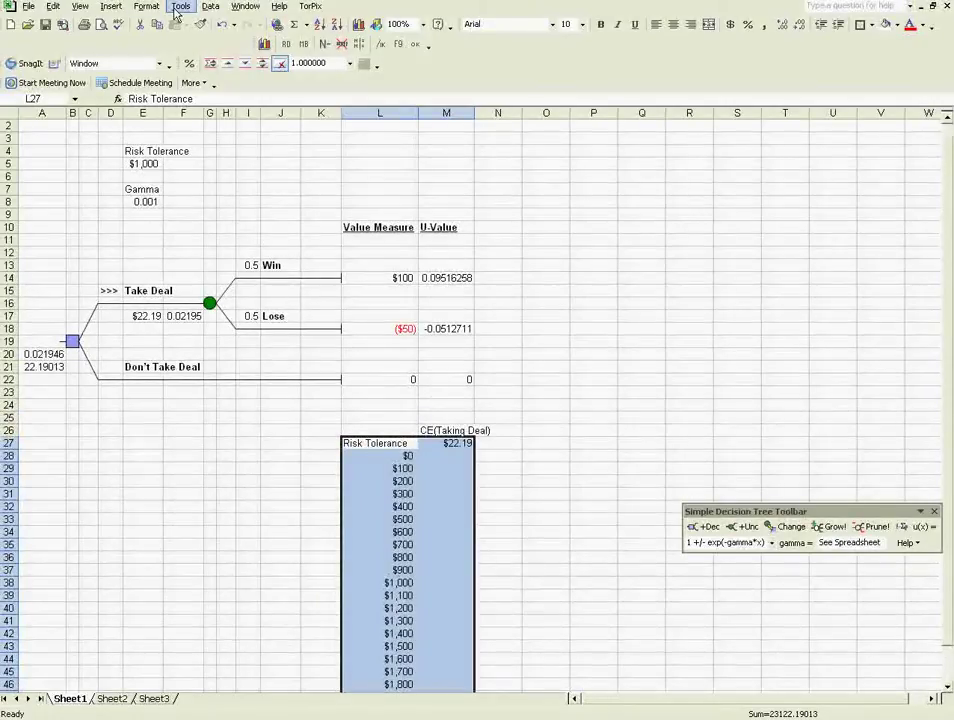
click(209, 6)
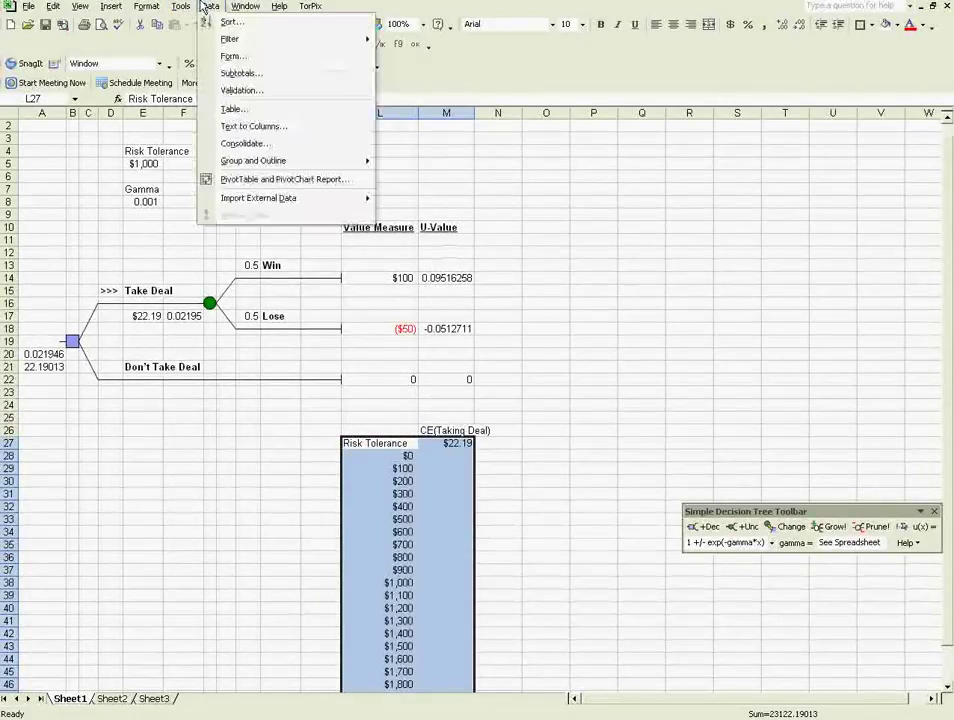
click(258, 110)
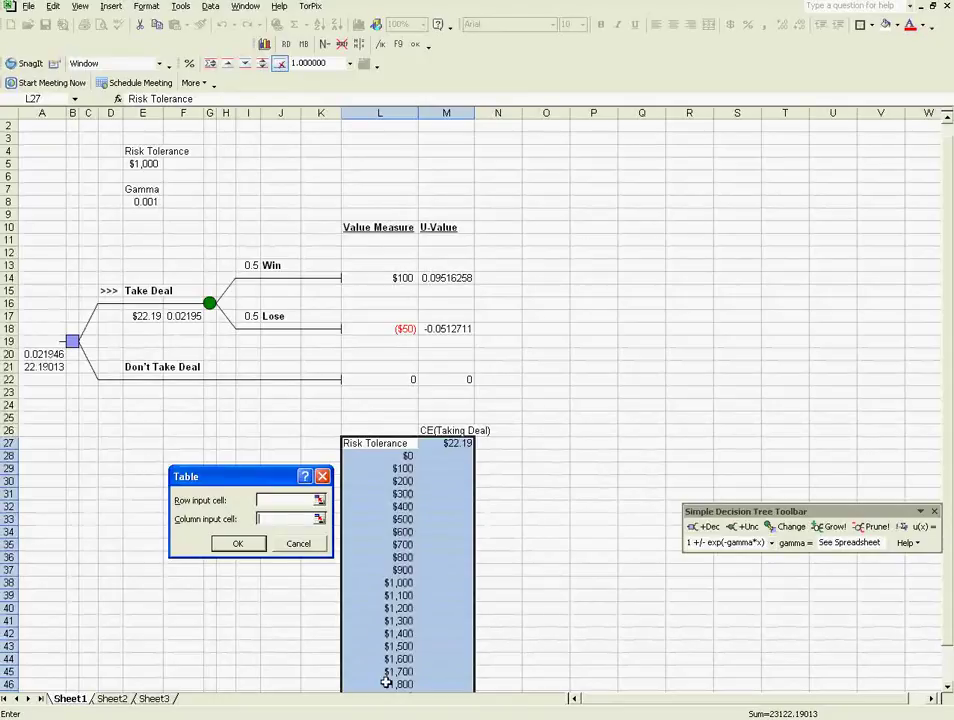
click(143, 164)
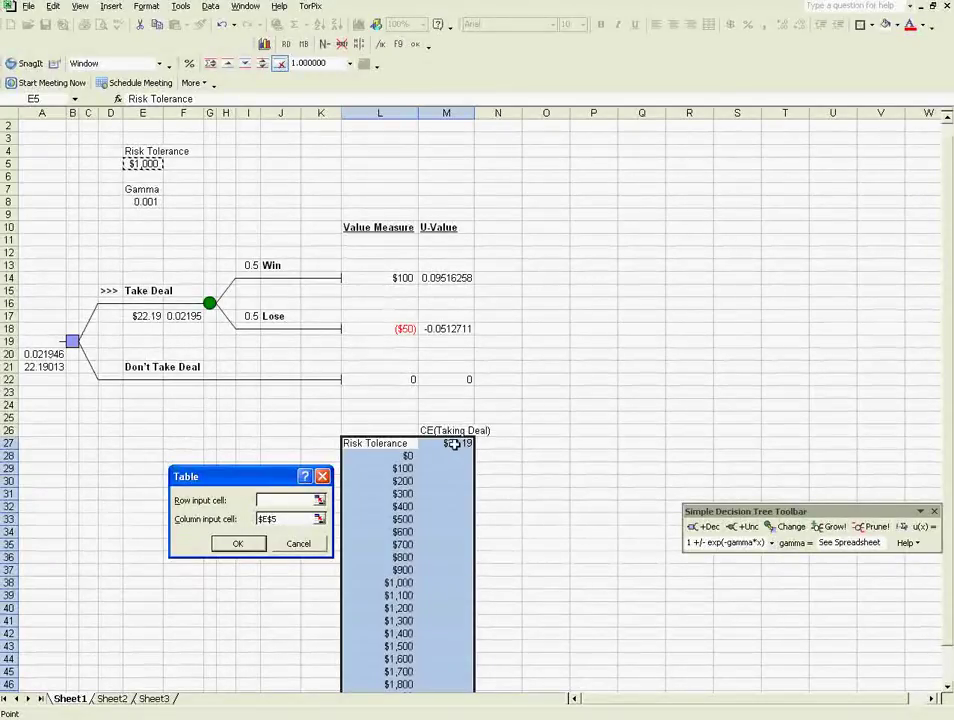
click(240, 544)
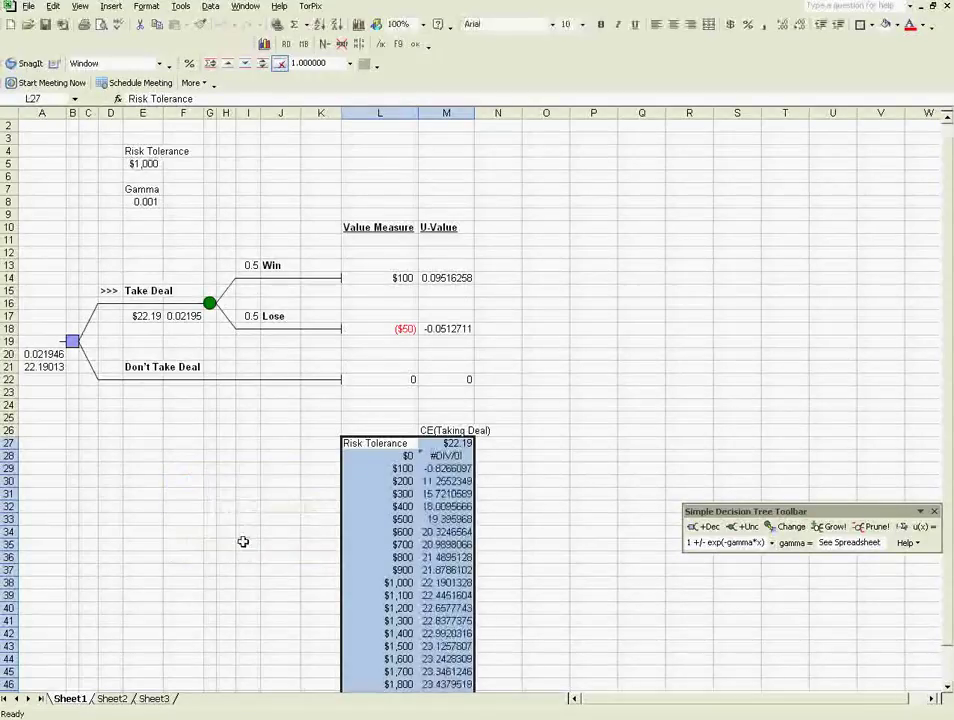
Replace the $0 risk tolerance in L28 with $1 so its CE shows -49.306853
click(398, 456)
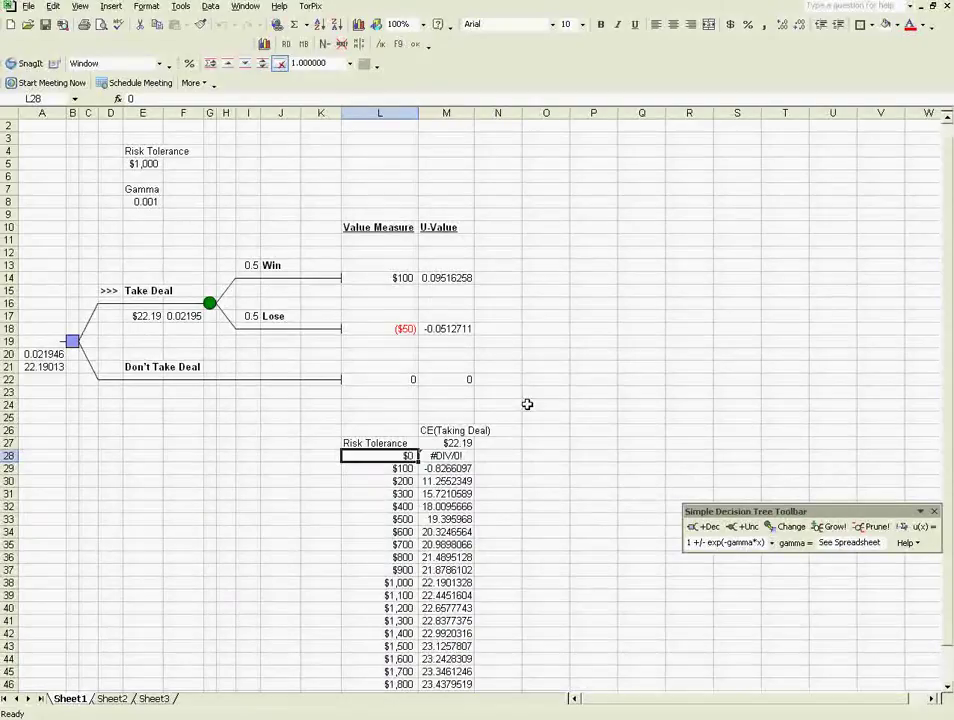
text(1)
key(Return)
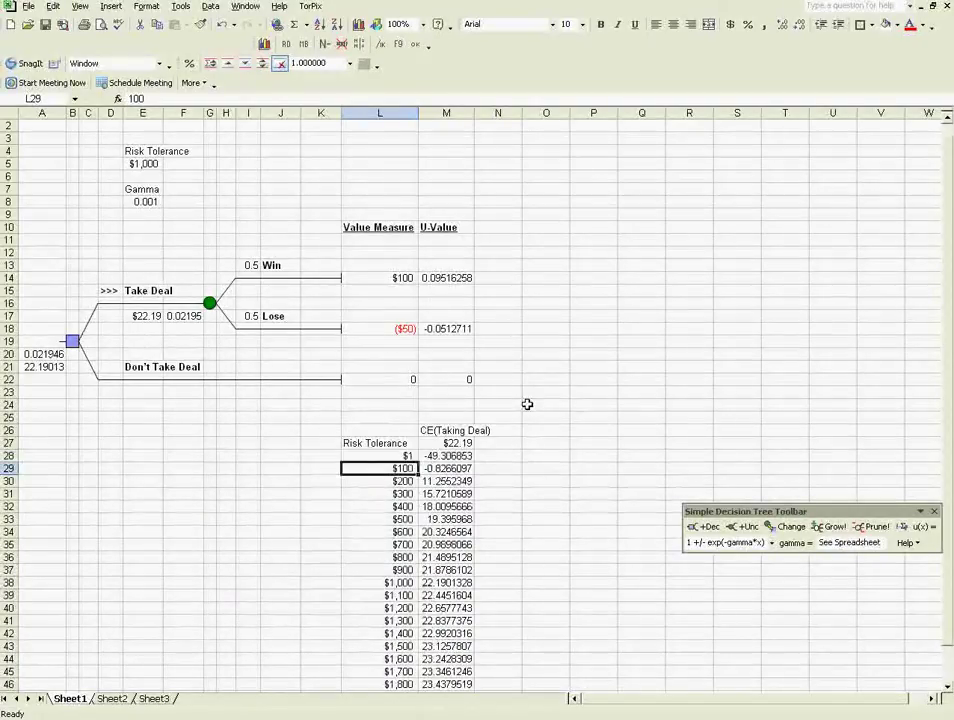
click(387, 456)
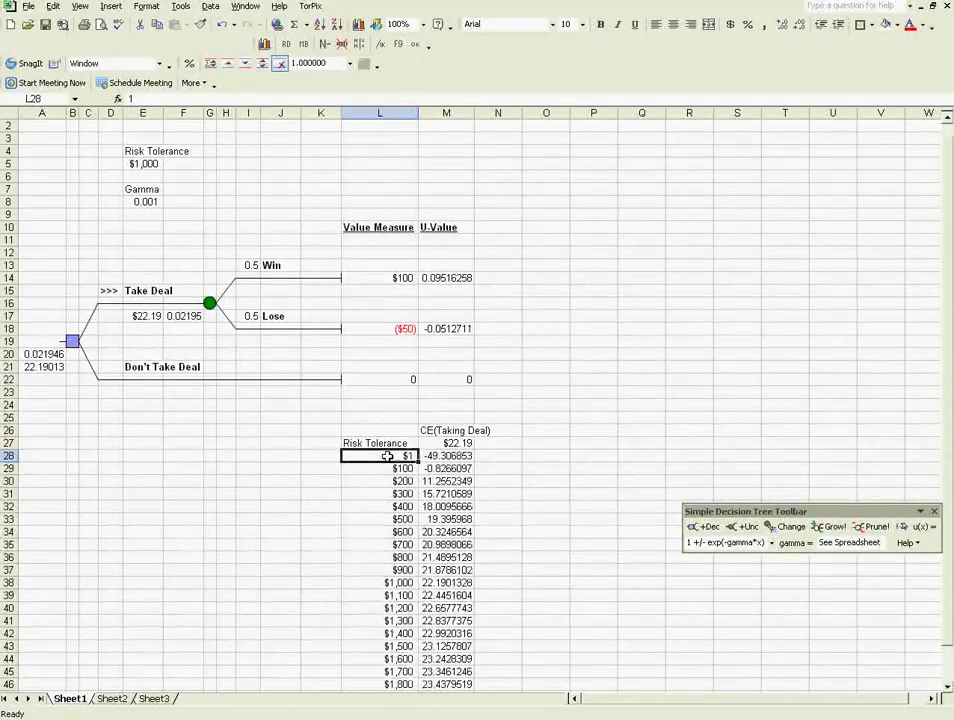
drag(387, 456, 446, 685)
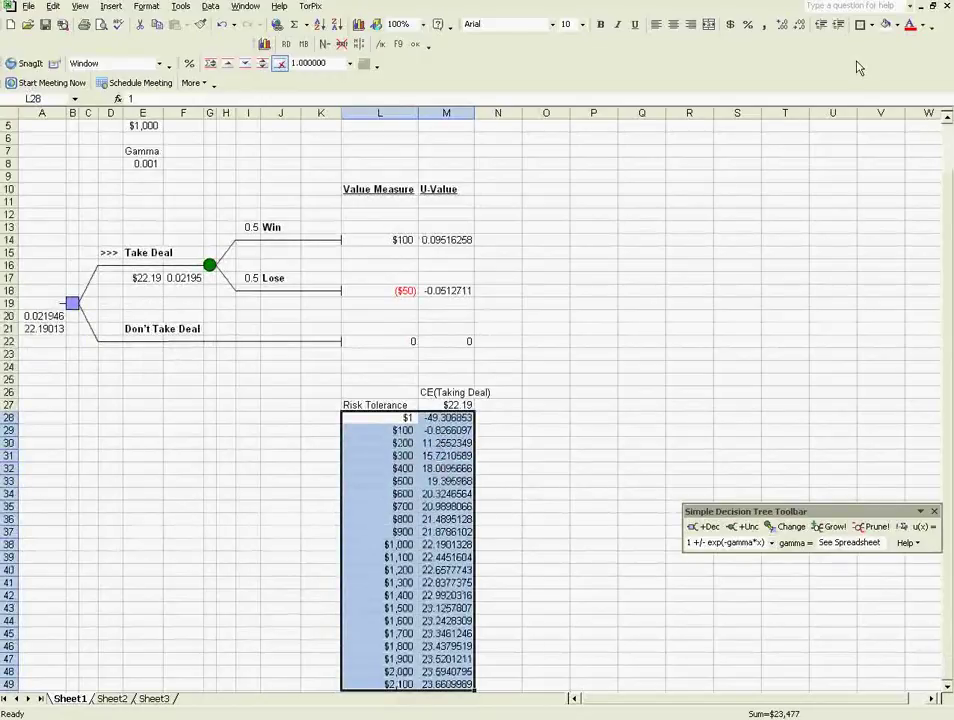
key(ctrl+a)
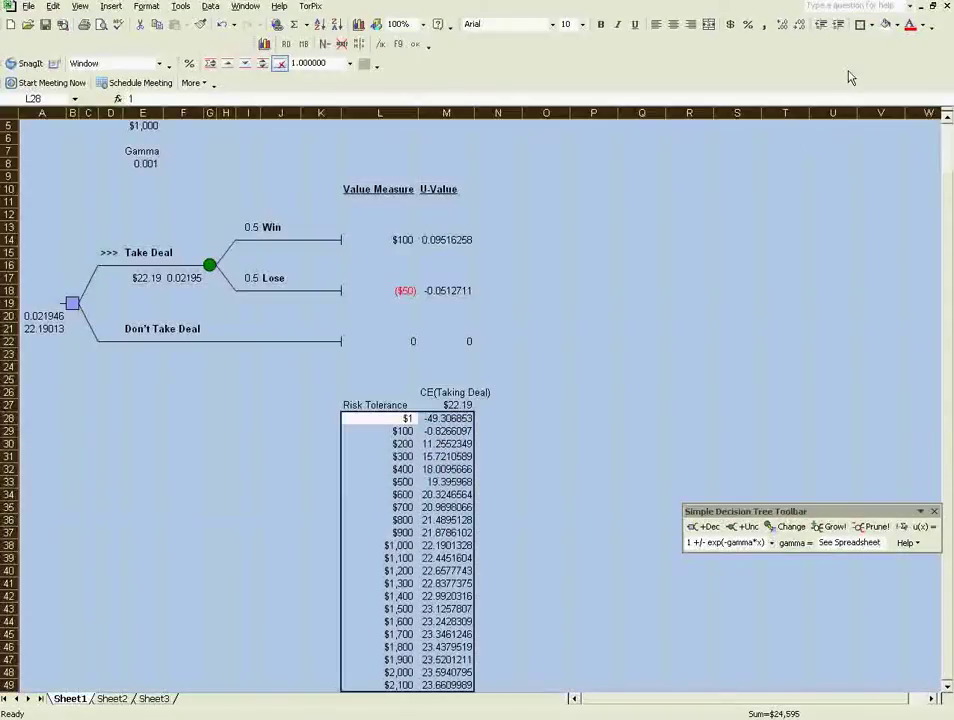
click(585, 366)
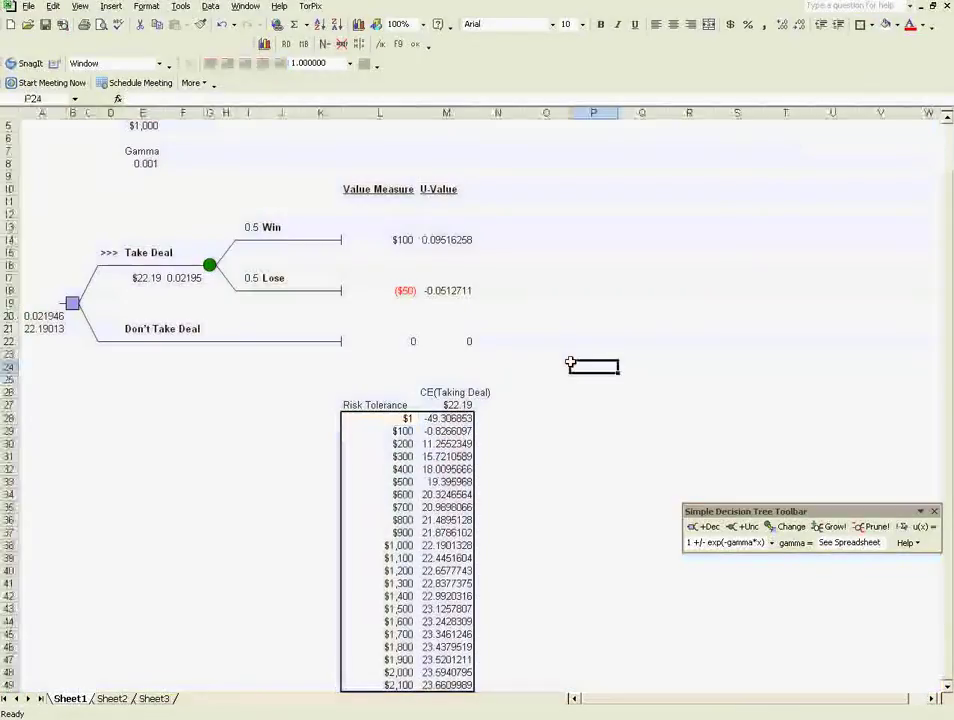
Give the CE values M28:M49 a conditional rule: cell value >= 0 shaded bright green
click(455, 418)
key(ctrl+shift+Down)
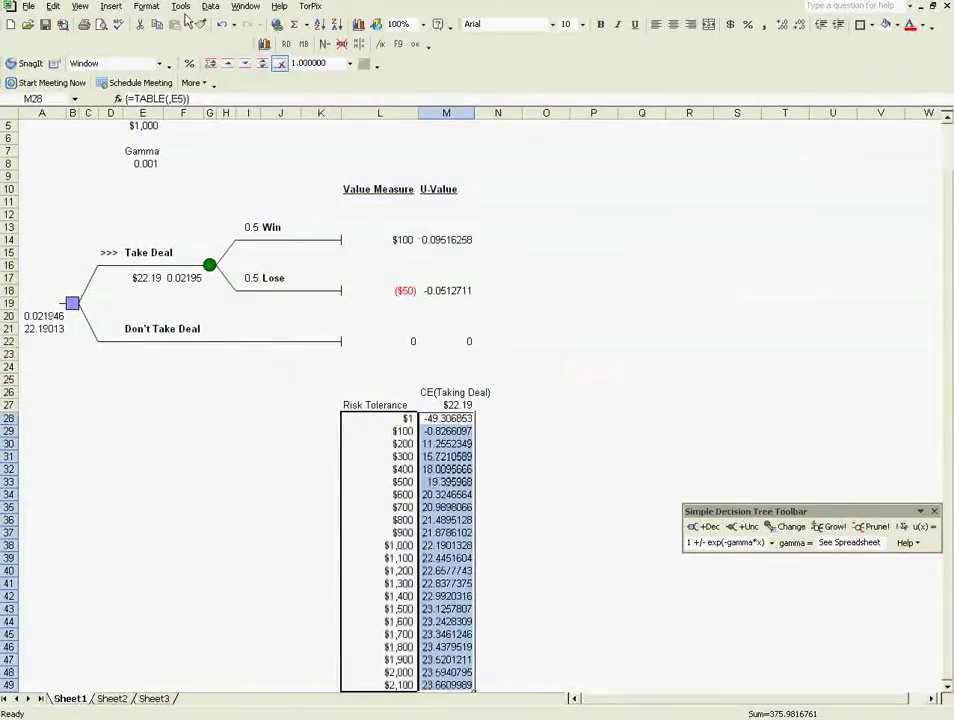
click(146, 6)
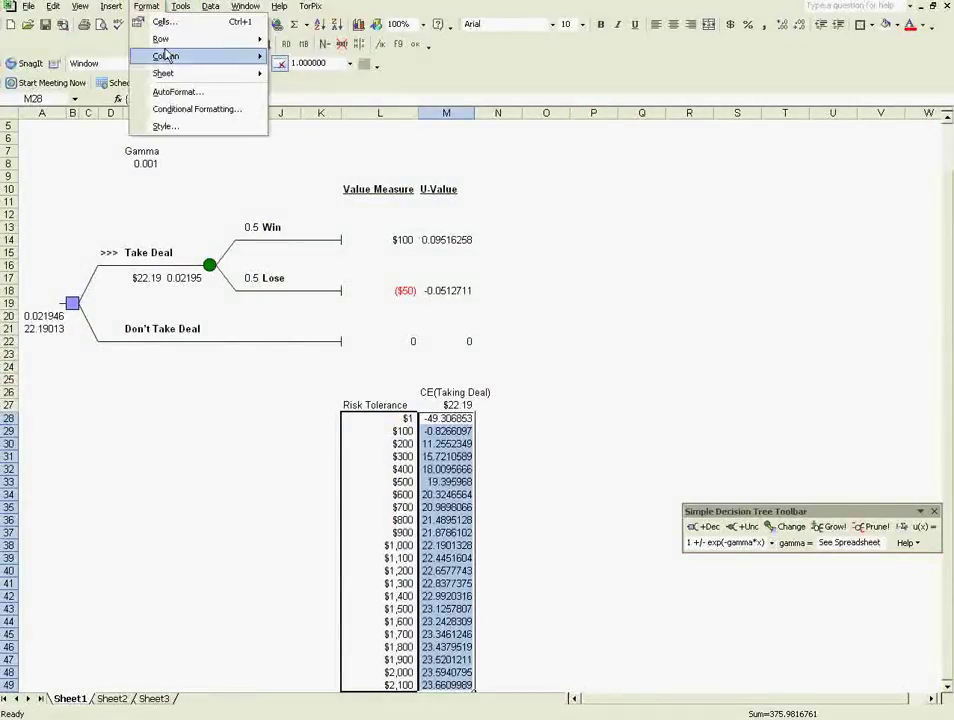
click(165, 109)
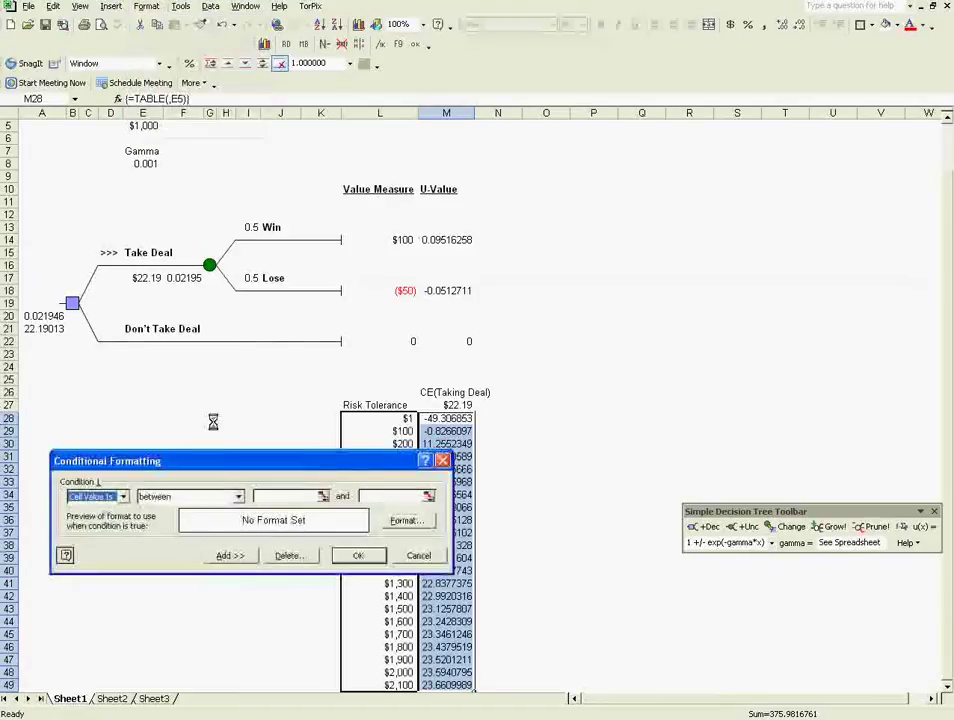
click(238, 496)
click(215, 549)
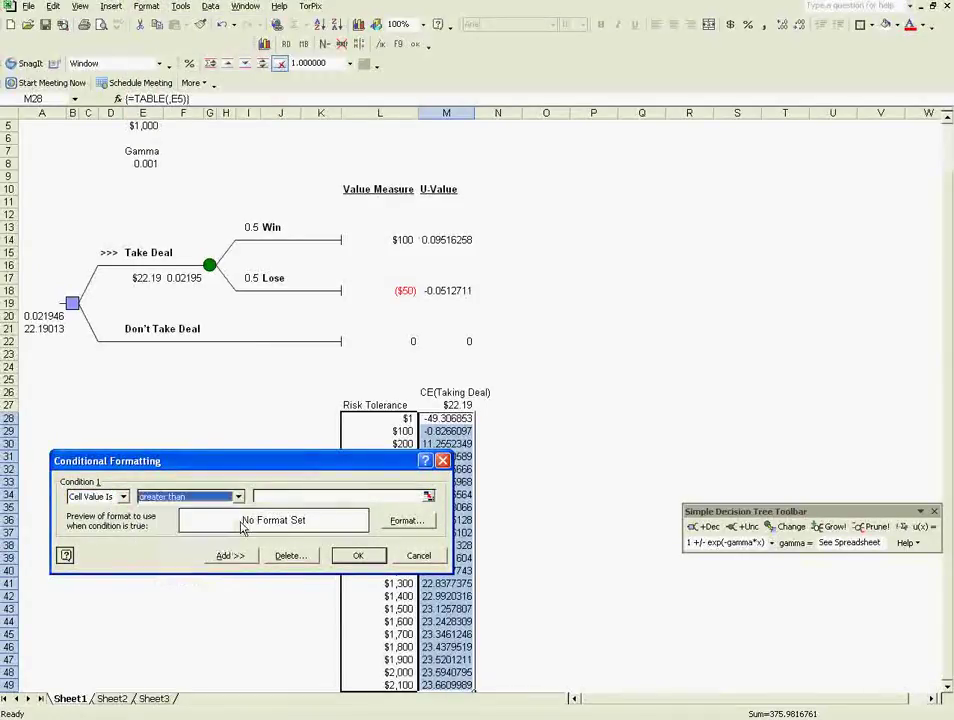
click(267, 496)
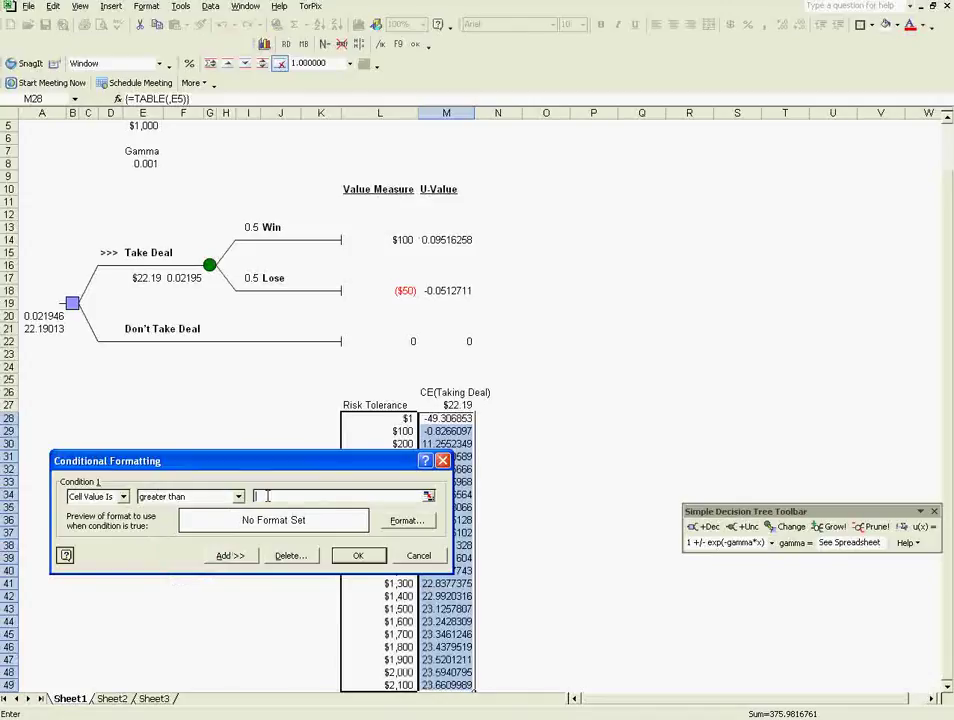
text(0)
click(238, 496)
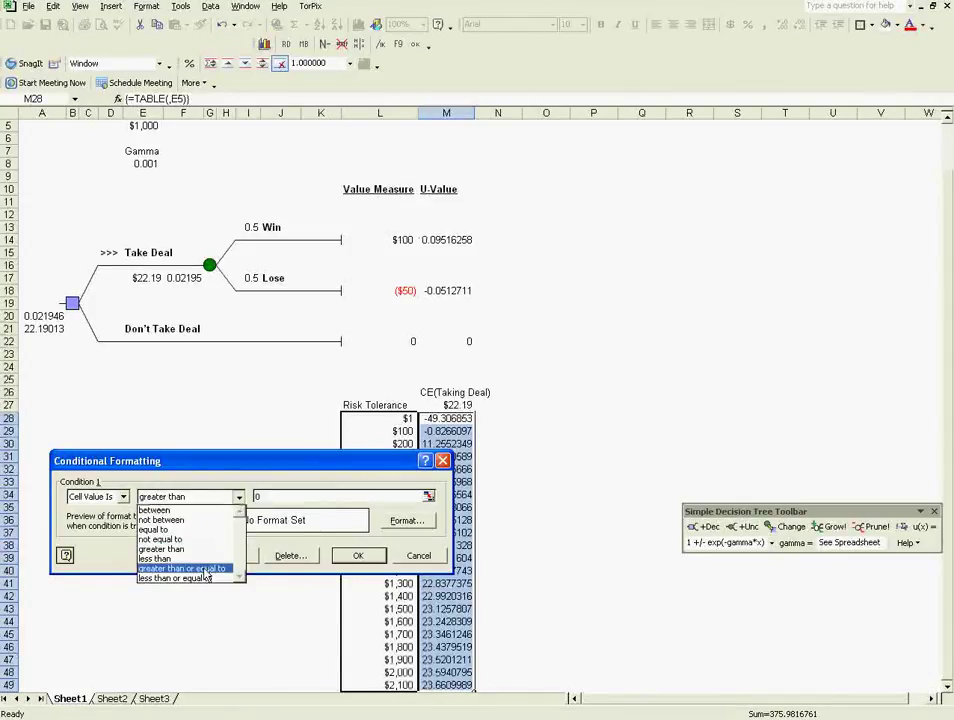
click(200, 573)
click(406, 520)
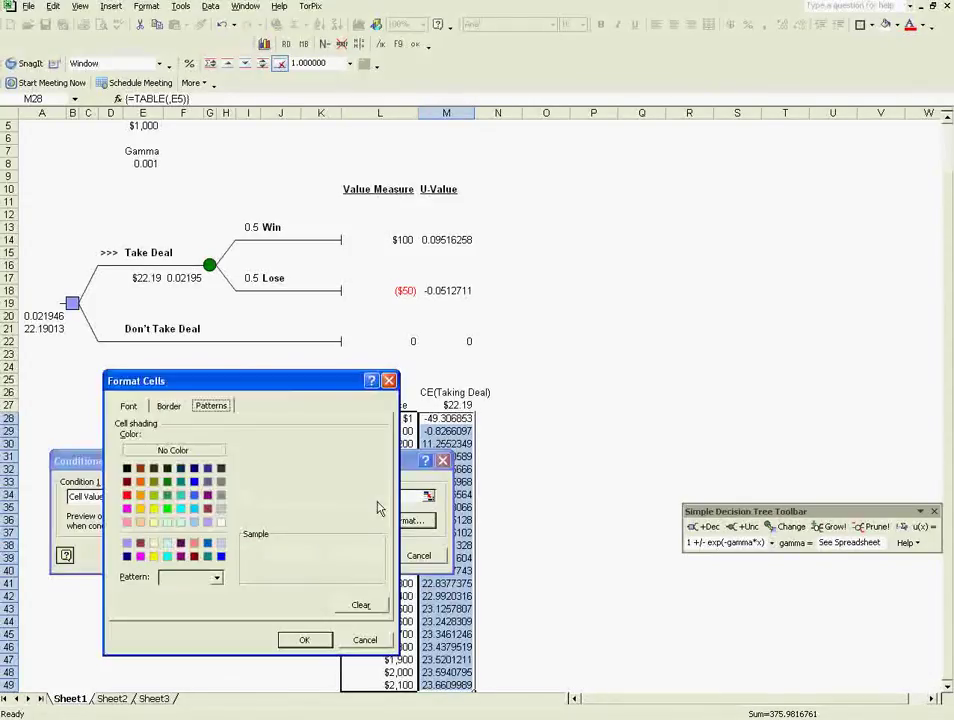
click(167, 509)
click(304, 639)
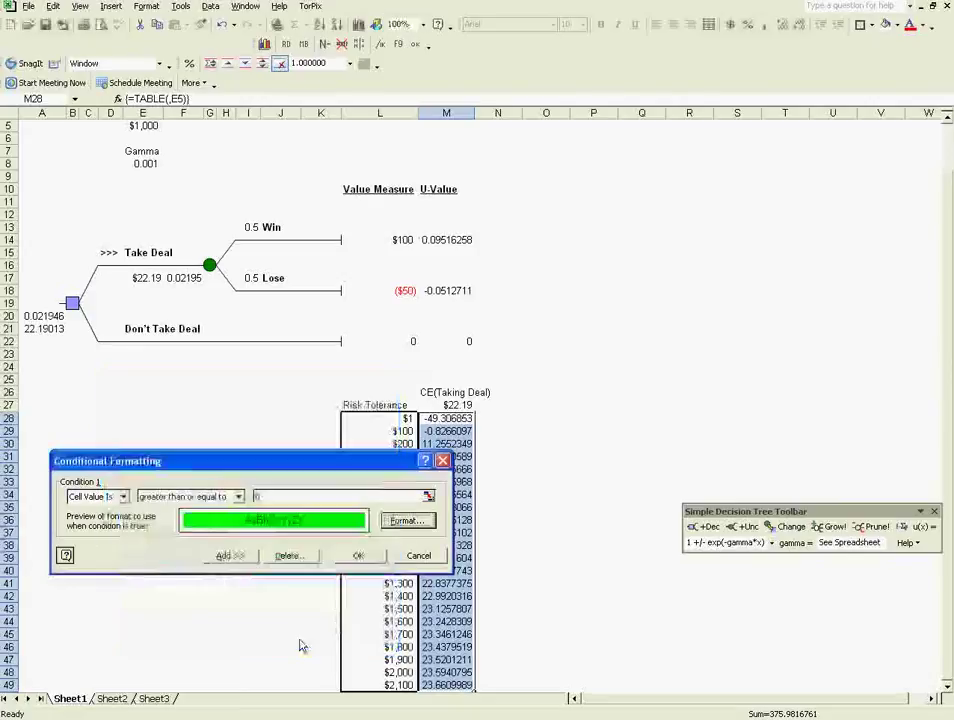
Add a second rule shading values less than 0 red and apply both rules
click(233, 555)
click(238, 564)
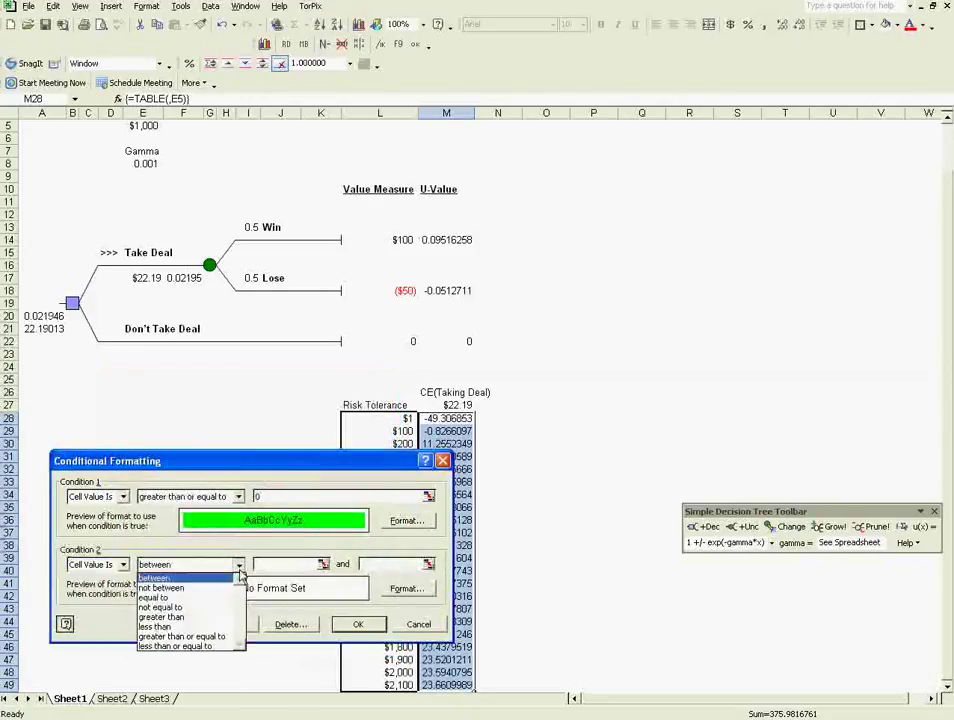
click(222, 626)
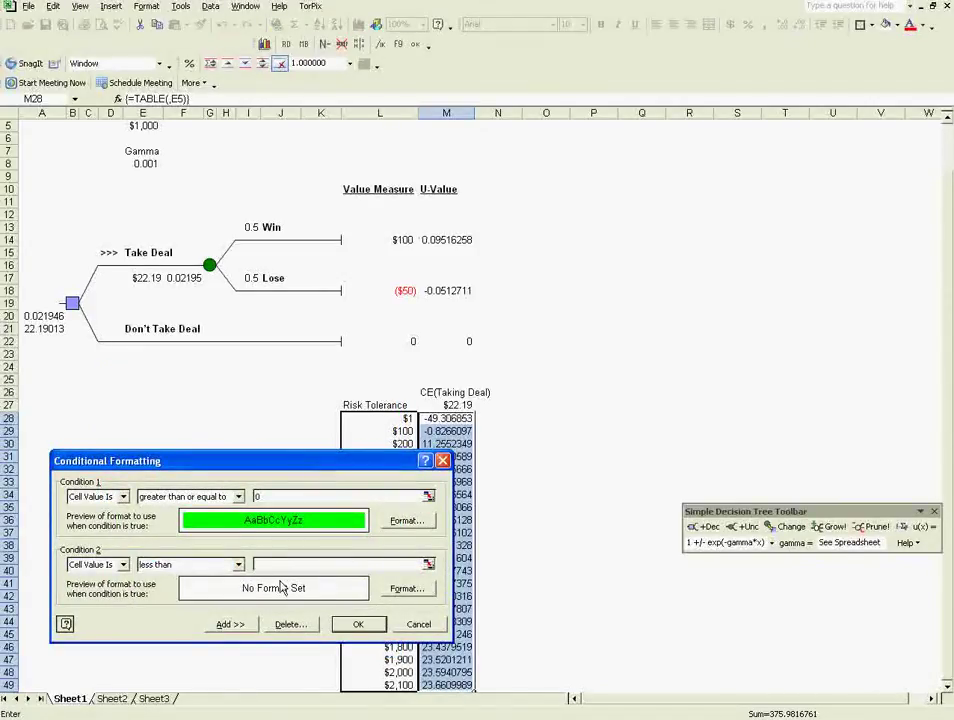
click(406, 588)
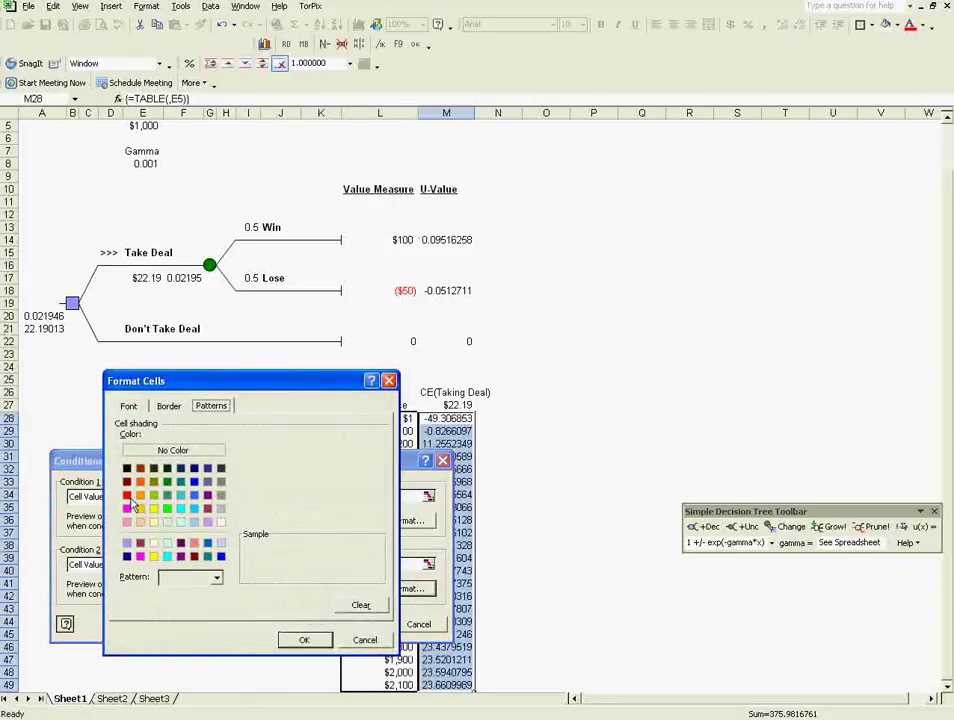
click(128, 496)
click(305, 643)
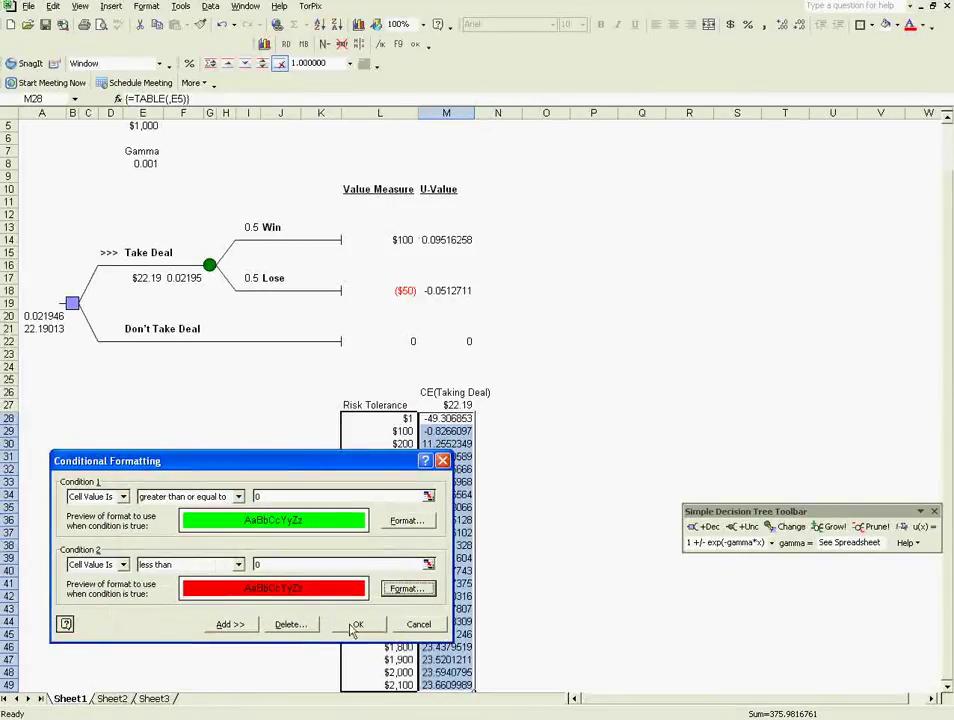
click(360, 624)
click(346, 482)
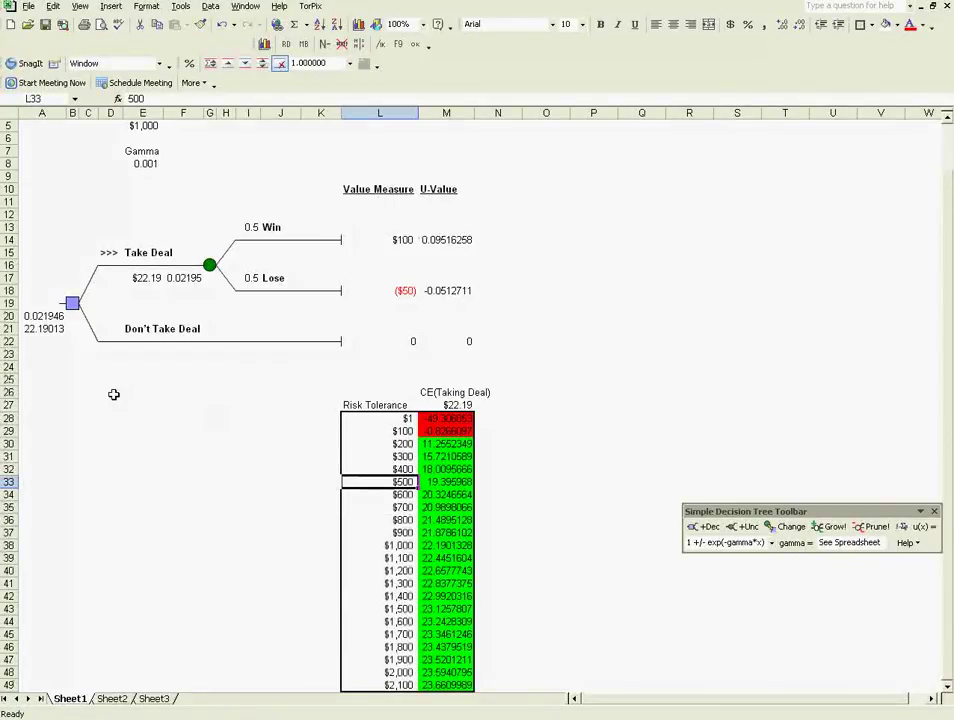
click(85, 432)
Select the risk tolerance and CE data and start an XY Scatter chart with smoothed lines
click(134, 404)
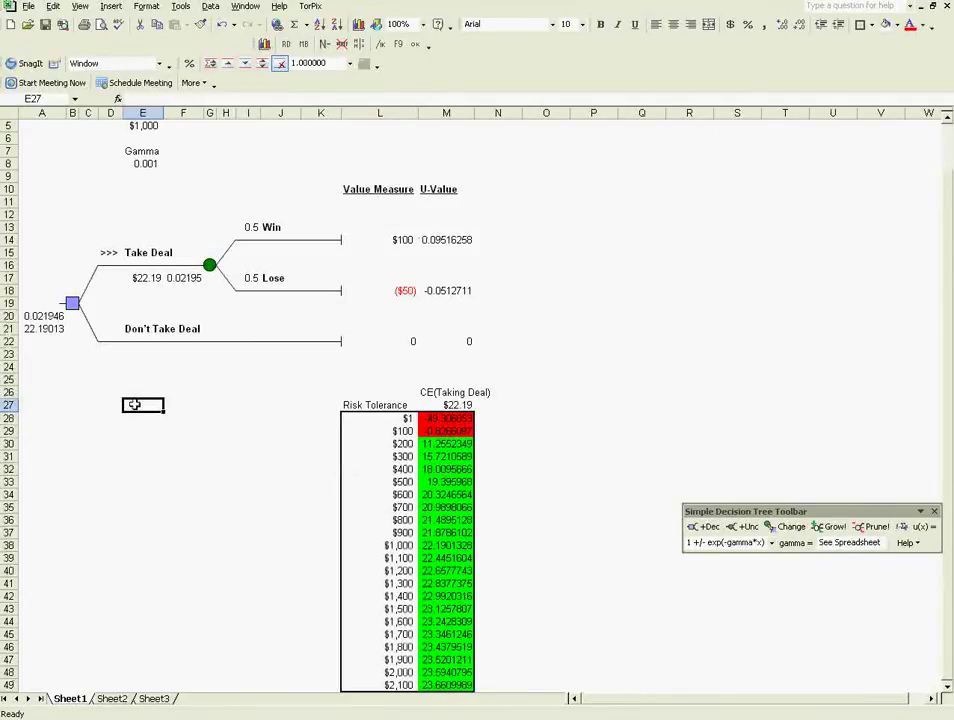
key(ctrl+Right)
key(Down)
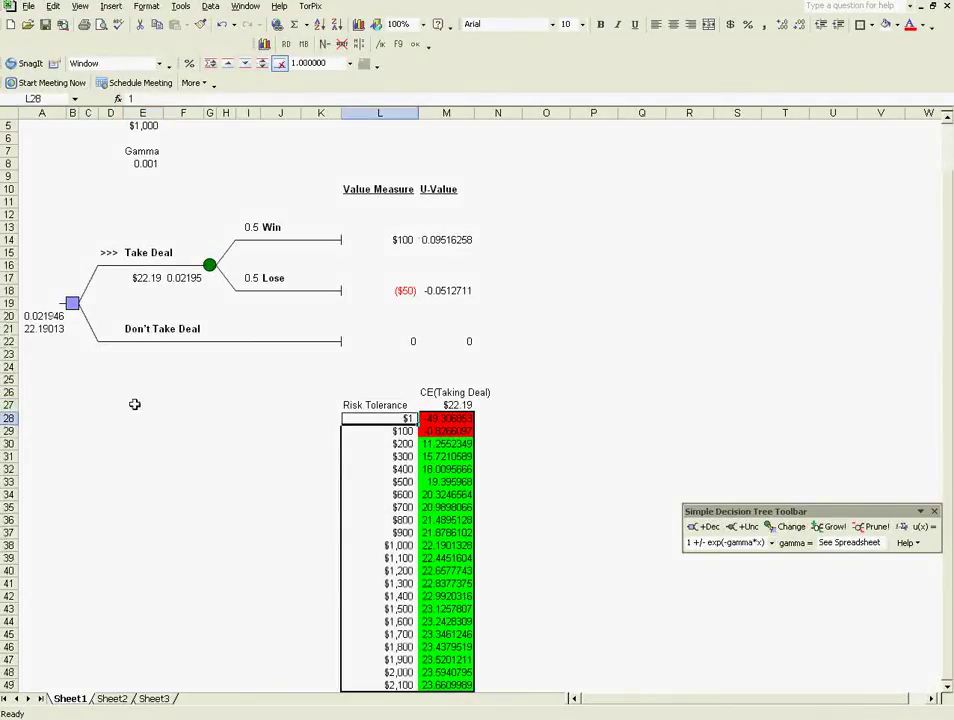
key(ctrl+shift+Down)
key(shift+Right)
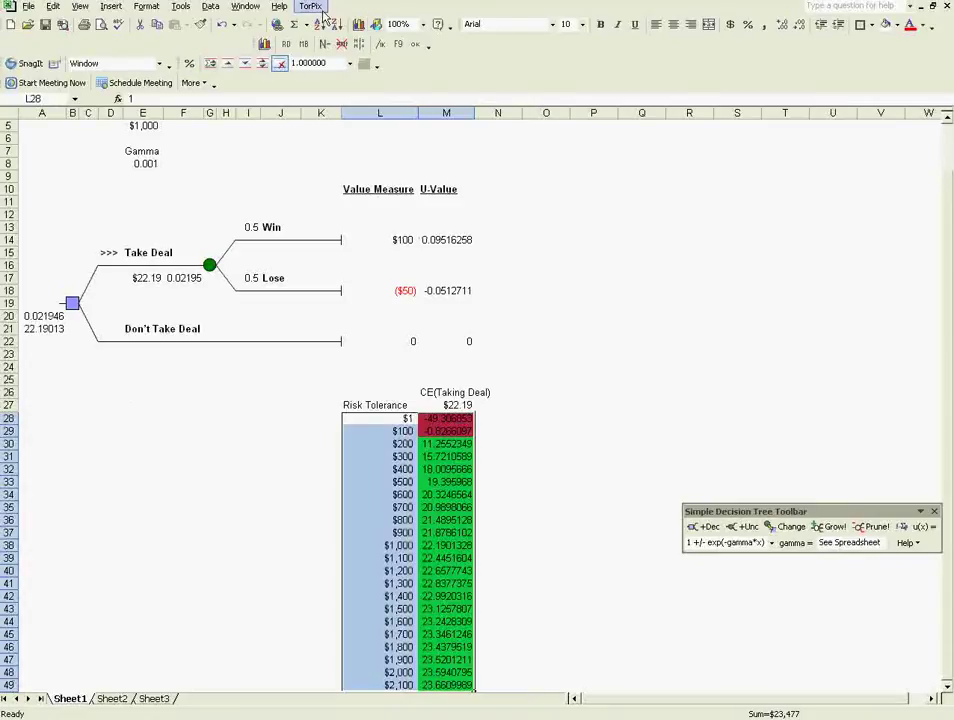
click(362, 24)
click(188, 498)
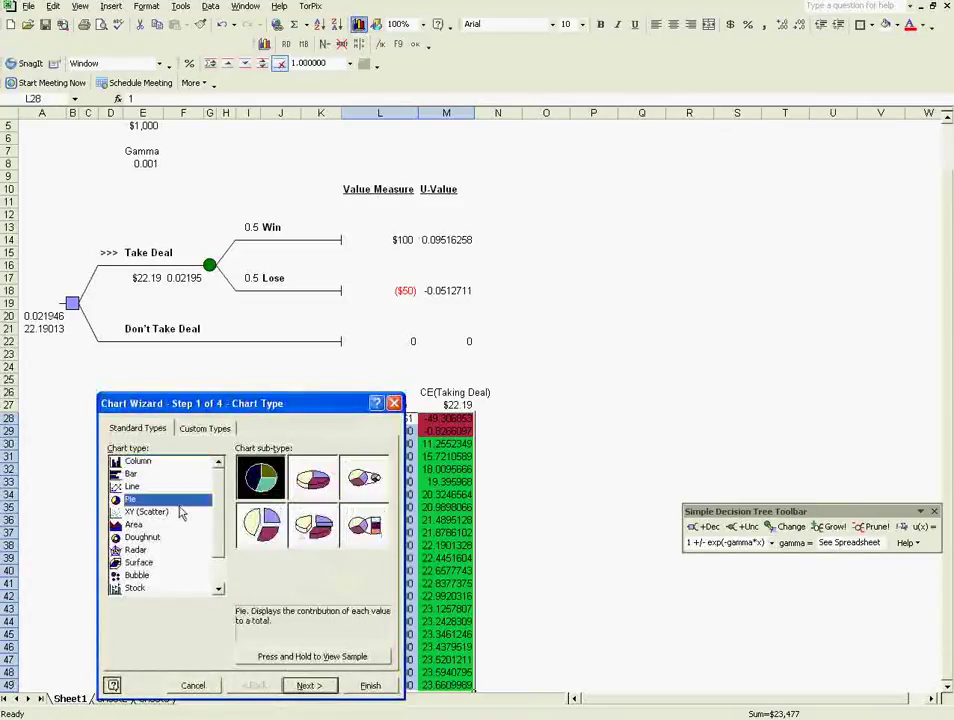
click(187, 511)
click(316, 543)
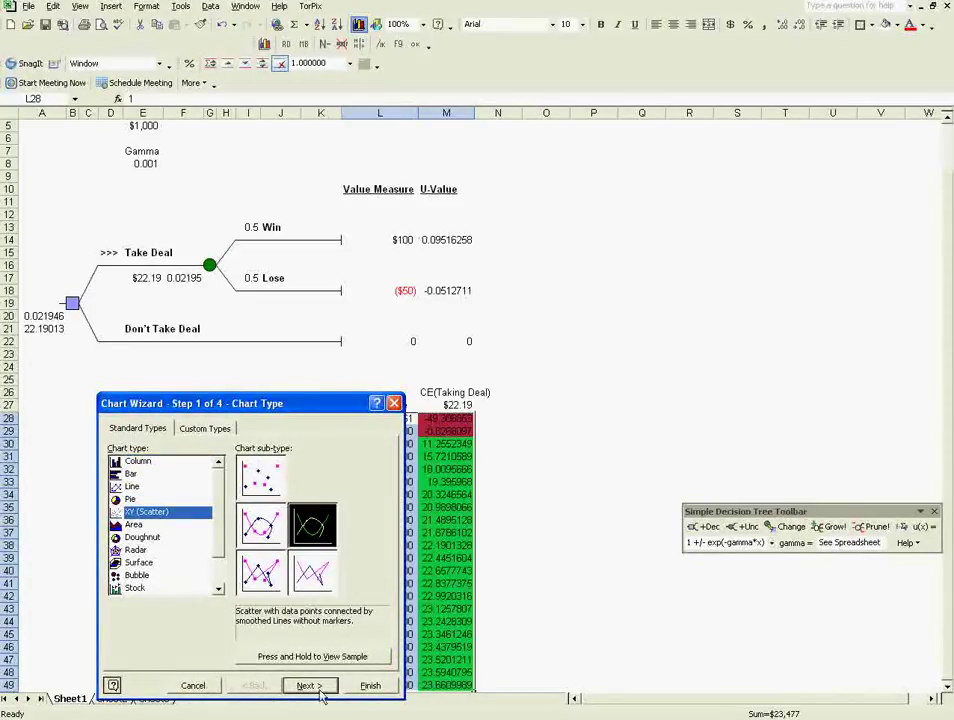
Enter the axis titles Risk Tolerance (rho in $) and CE (Taking Deal) for the chart
click(309, 685)
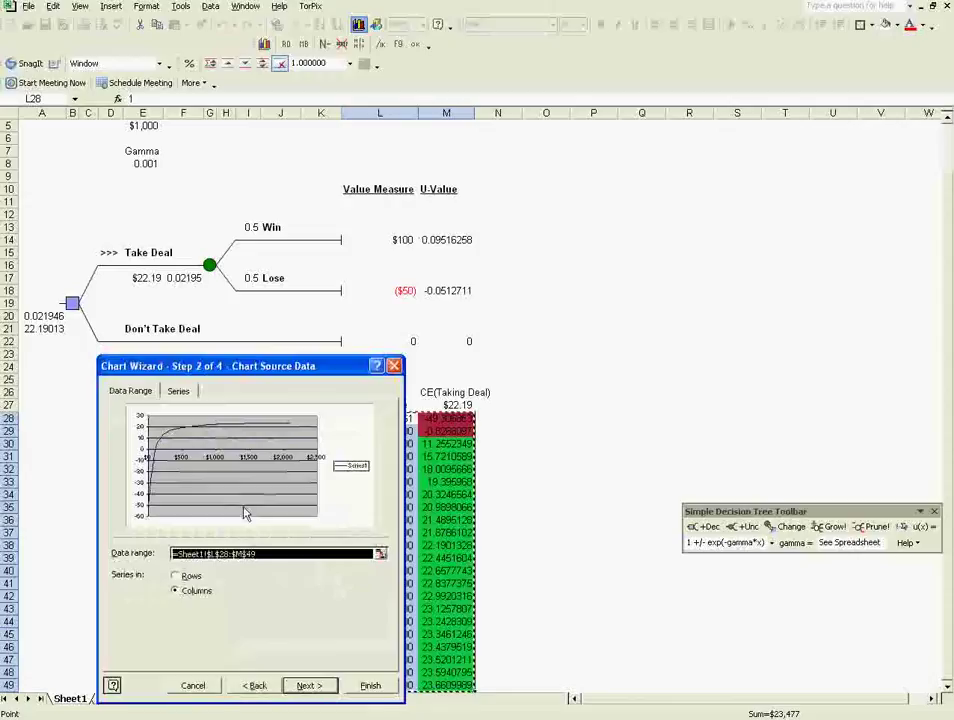
click(309, 685)
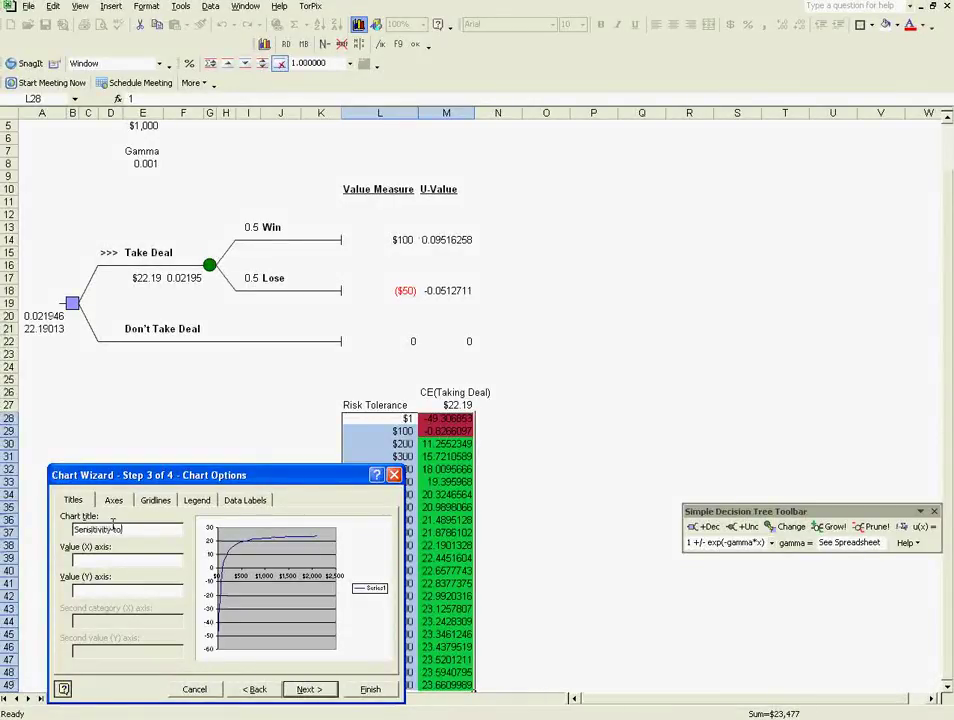
text(Risk Tolerance)
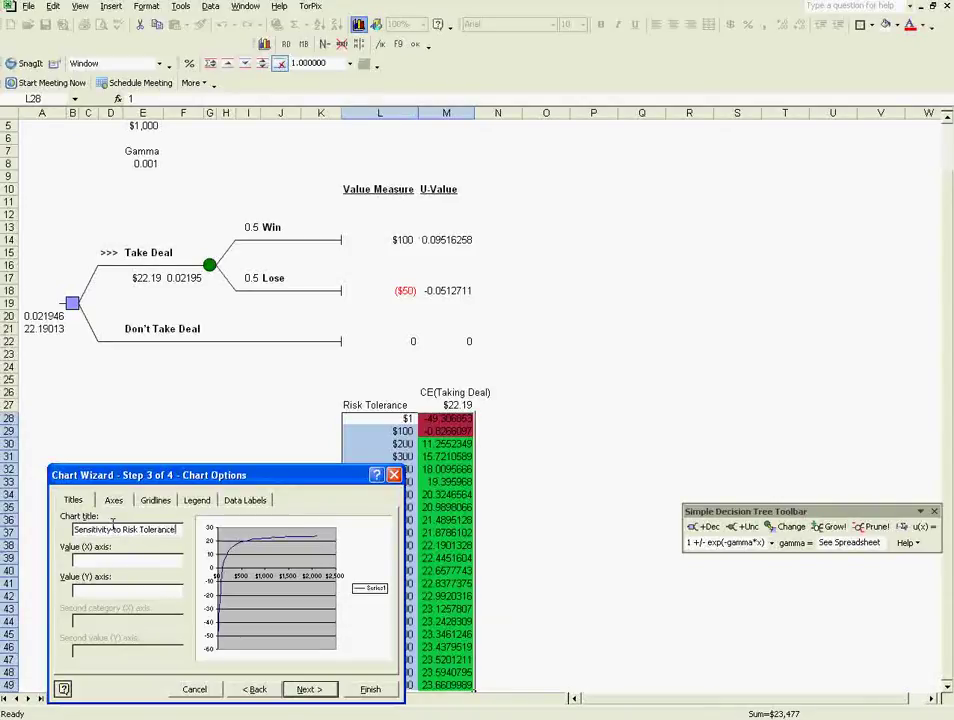
text(Risk To)
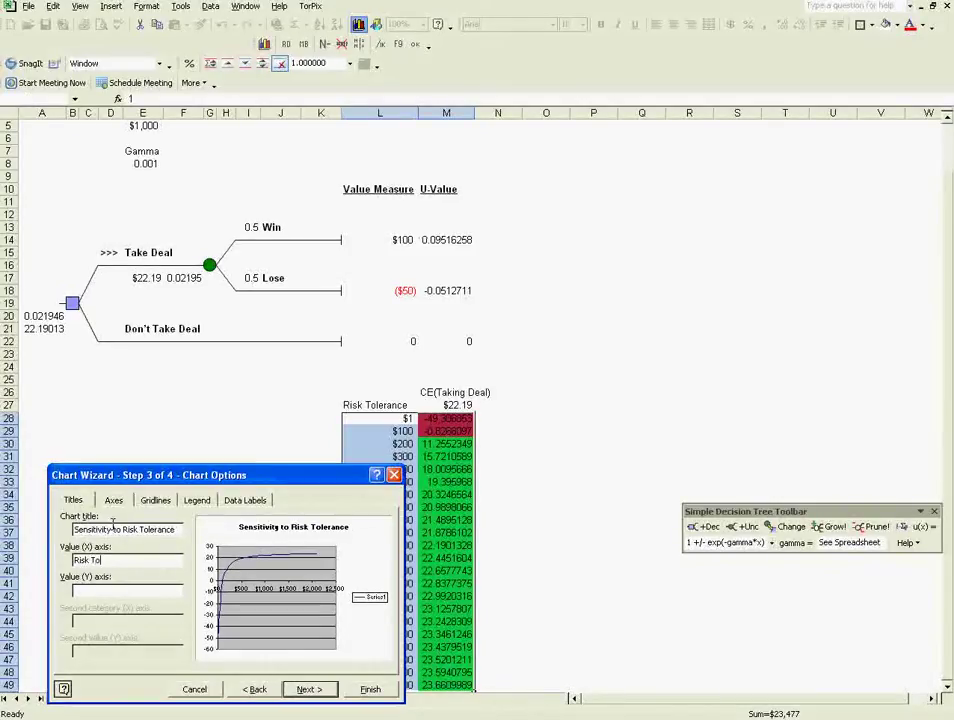
text(lerance (rho in $)
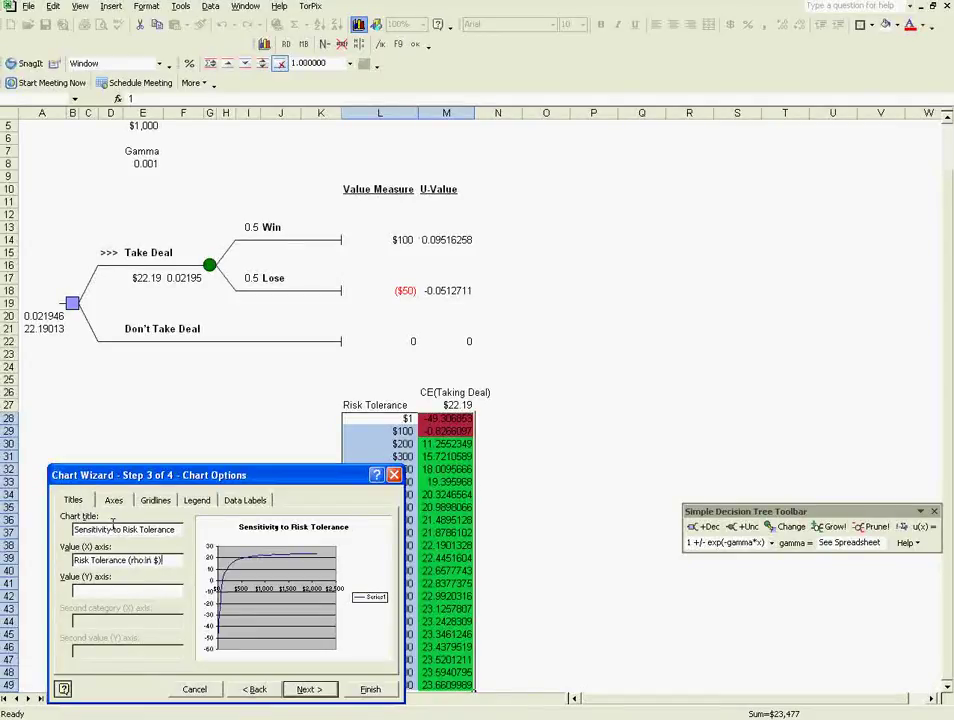
key(Tab)
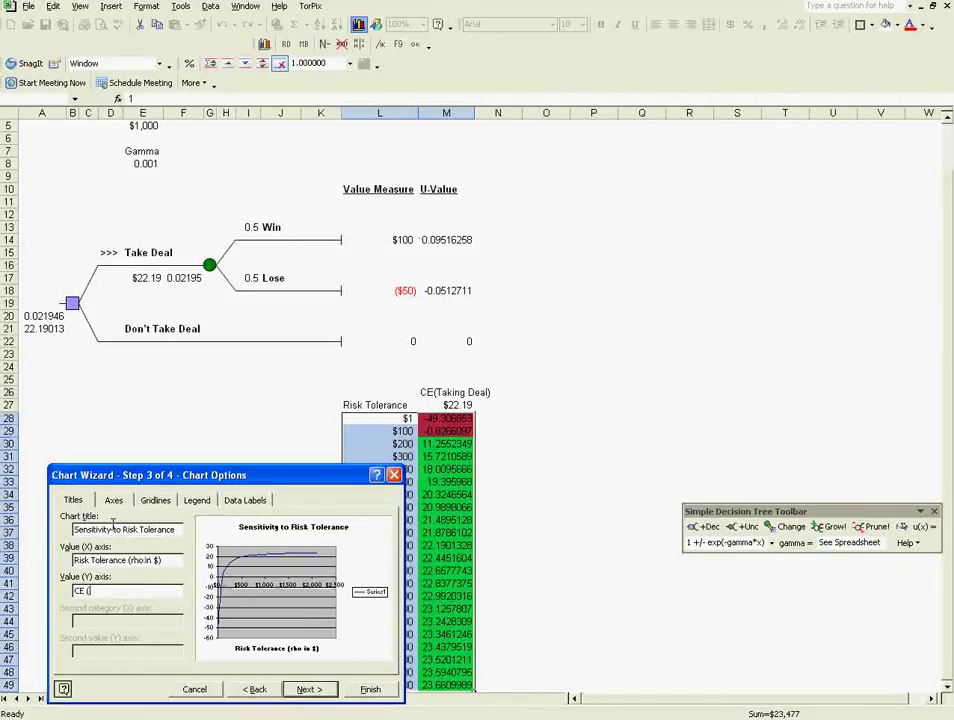
text(CE (Taki)
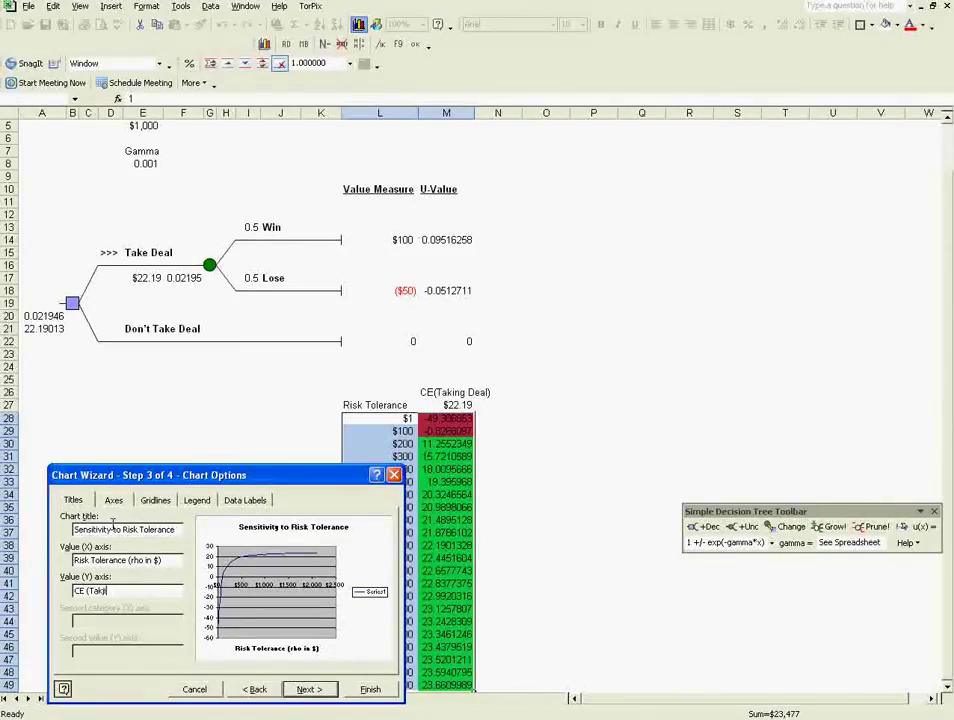
text(ng Deal) in $)
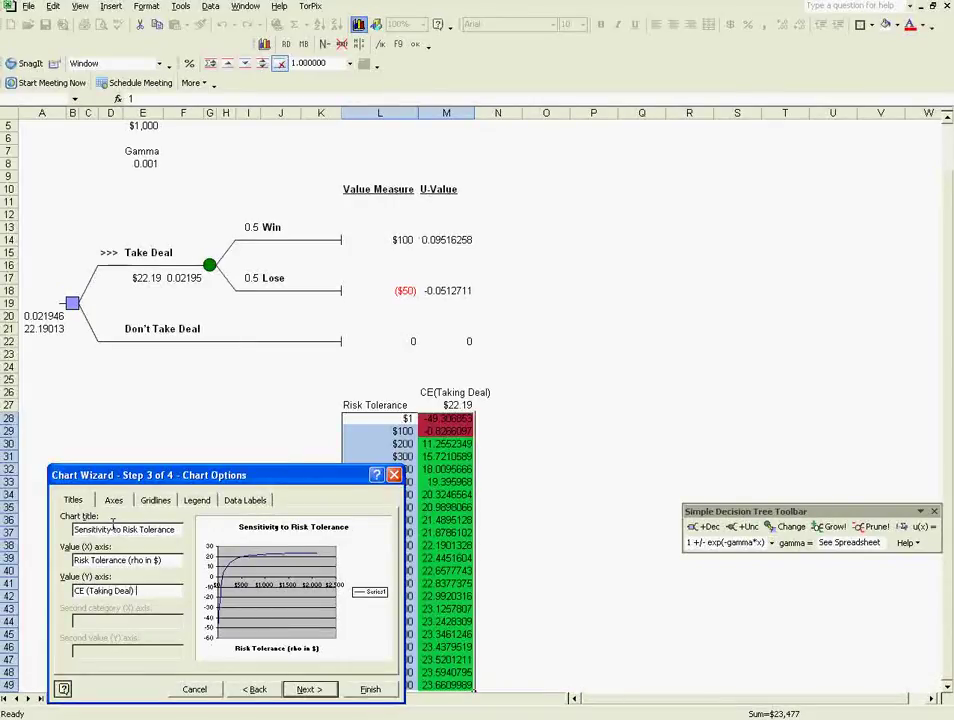
click(309, 689)
Place the chart, then clear its grey plot-area fill and delete the gridlines and legend
click(362, 690)
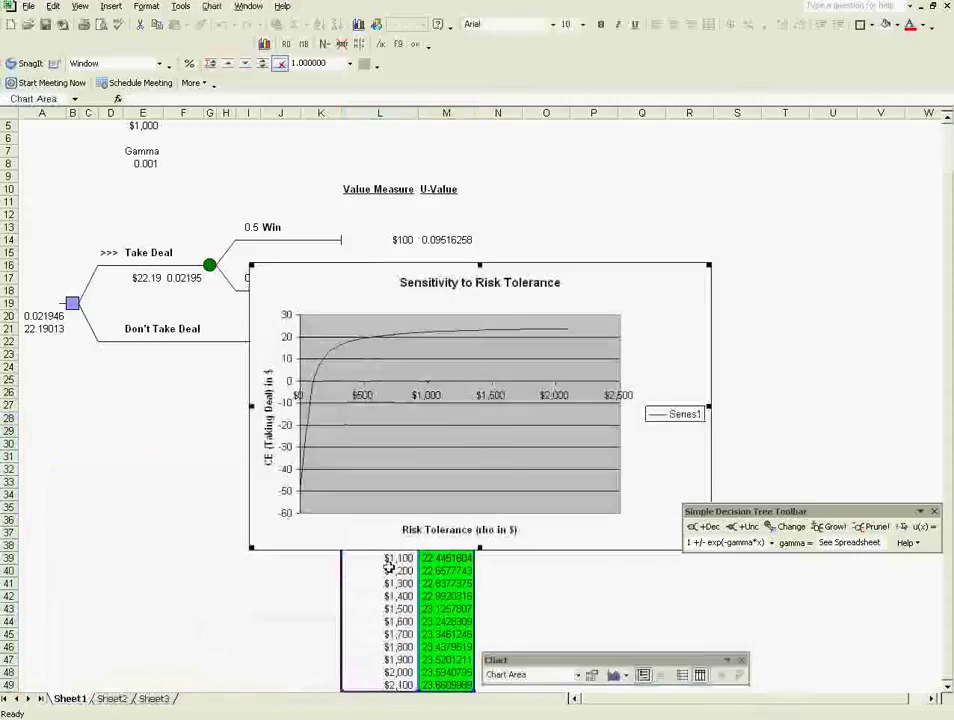
click(593, 414)
key(Delete)
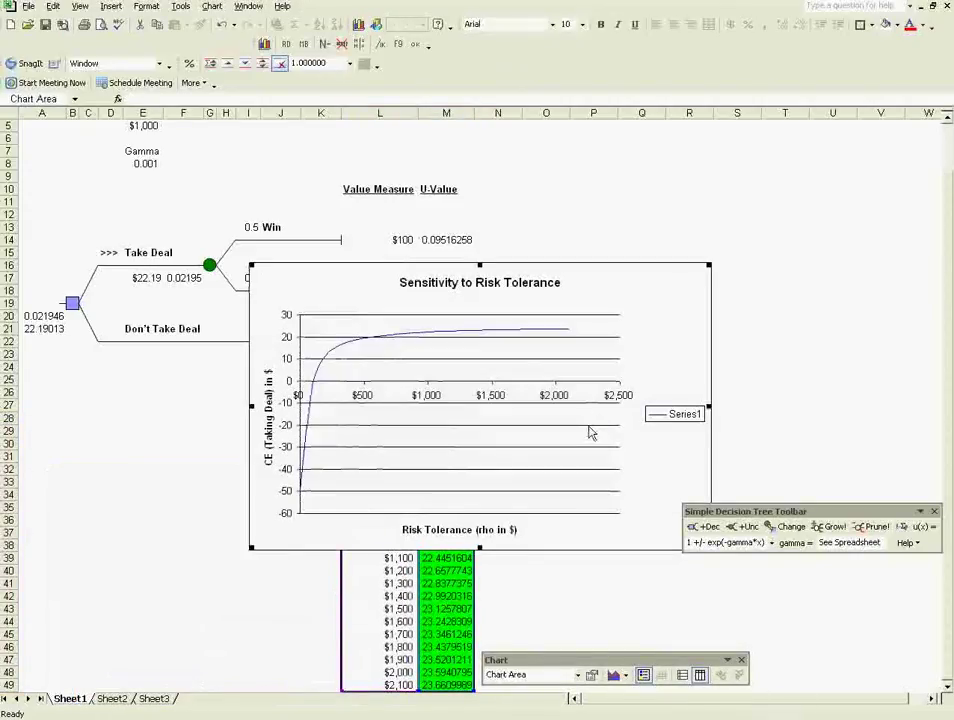
click(590, 428)
key(Delete)
click(671, 415)
key(Delete)
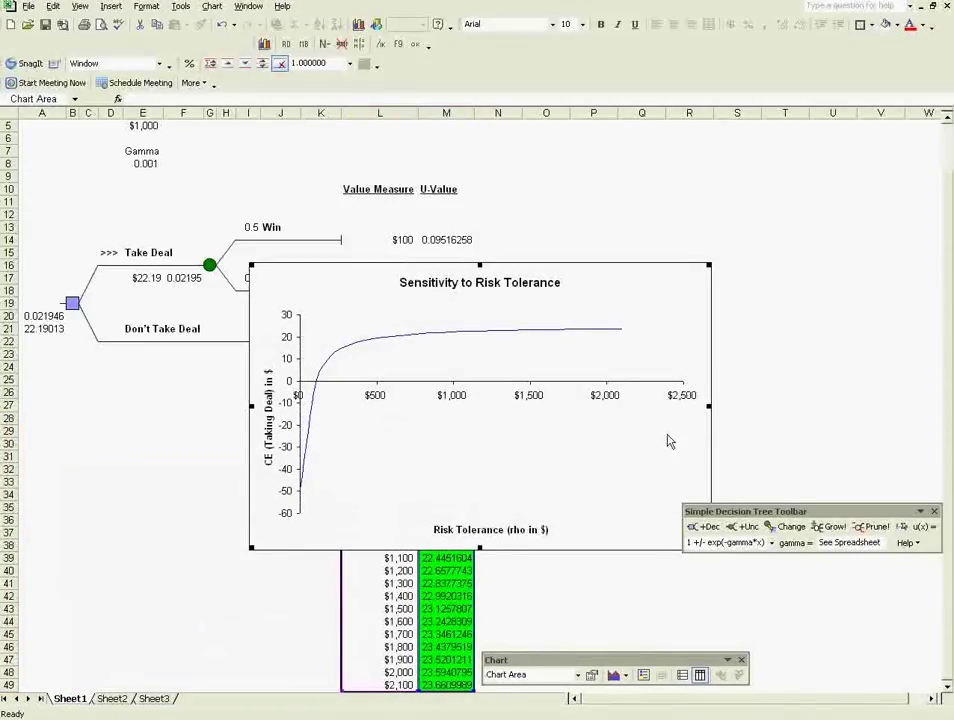
Move the chart down to the lower left of the sheet
click(671, 441)
click(697, 434)
drag(707, 296, 314, 446)
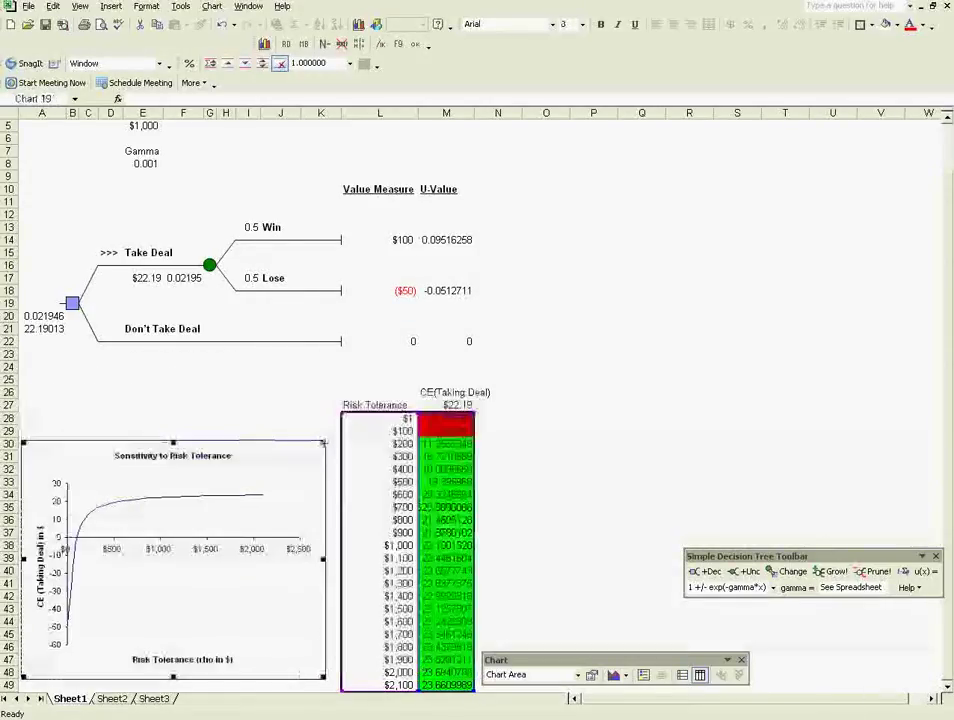
Set the chart area border to None in Format Chart Area, then deselect the chart
right_click(317, 449)
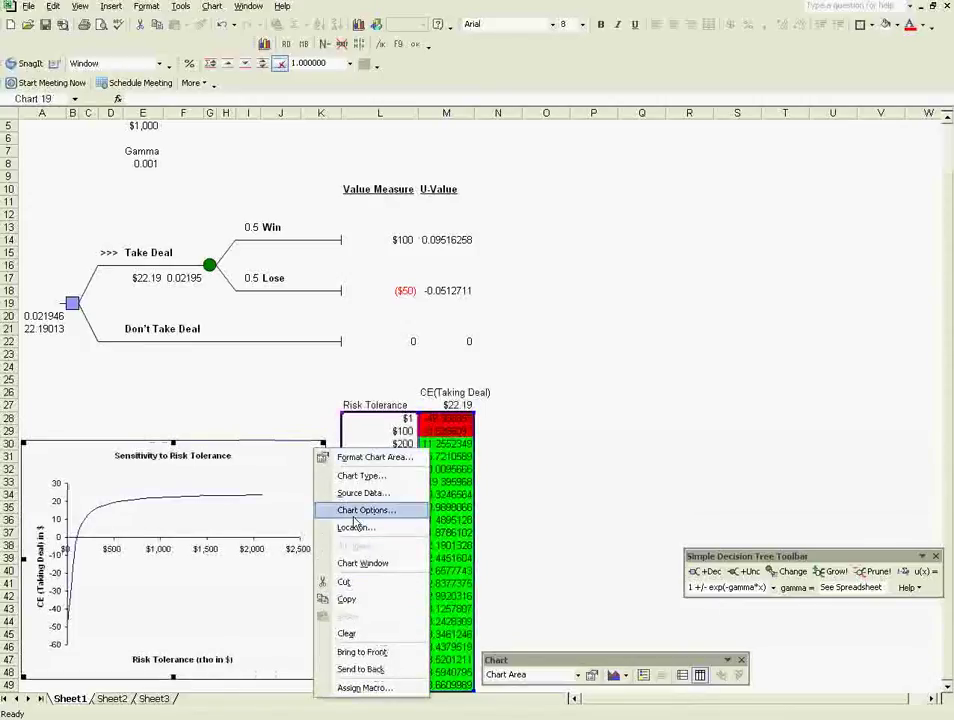
click(355, 457)
click(248, 385)
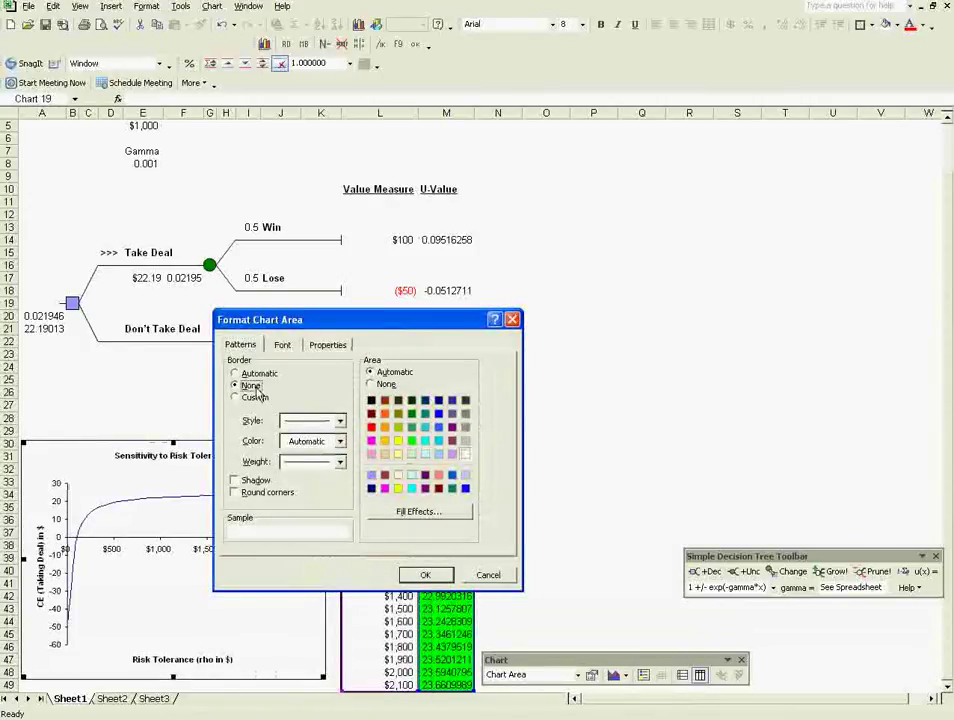
key(Return)
click(682, 533)
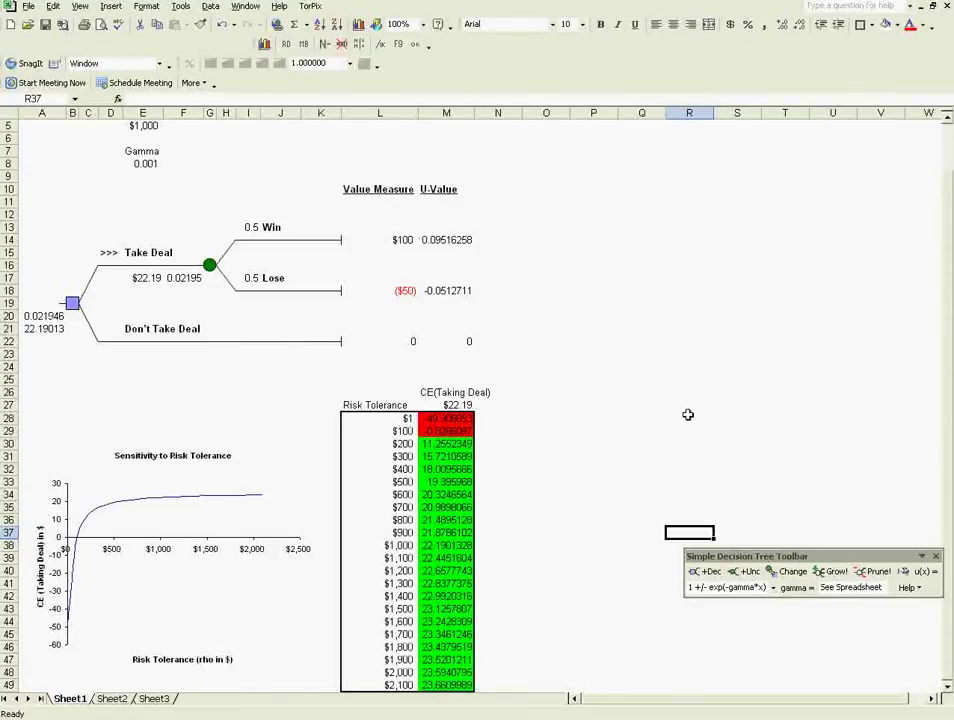
click(78, 546)
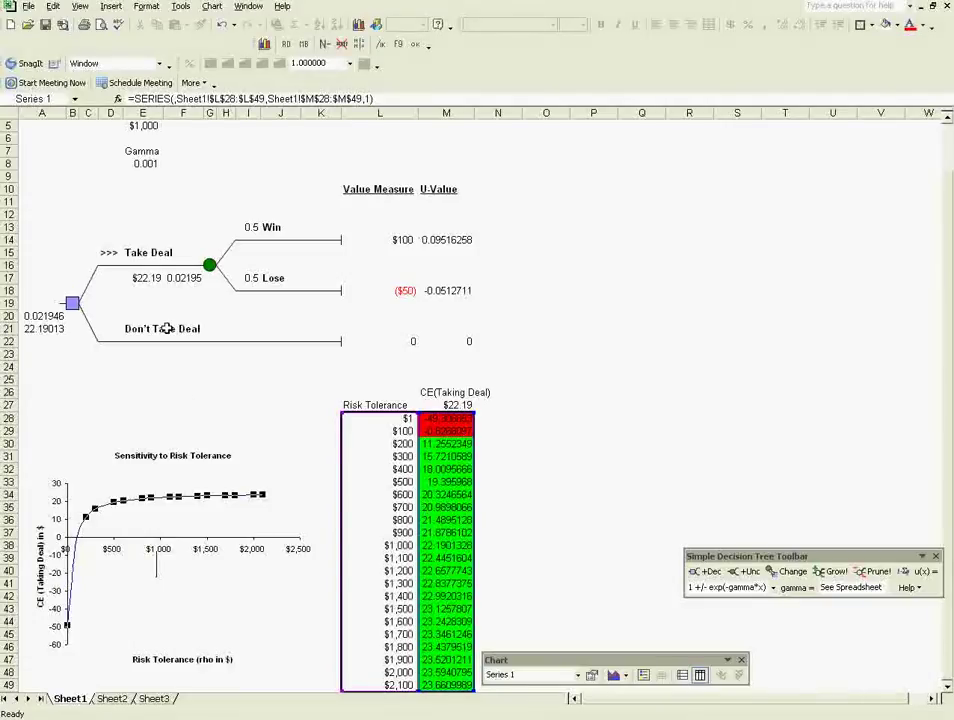
click(158, 380)
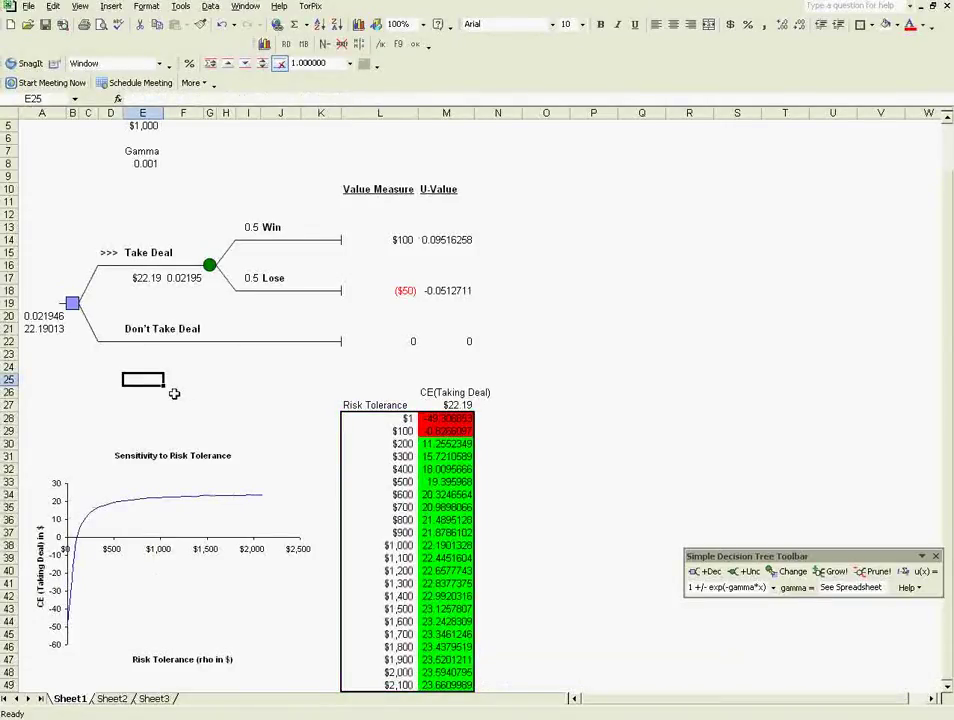